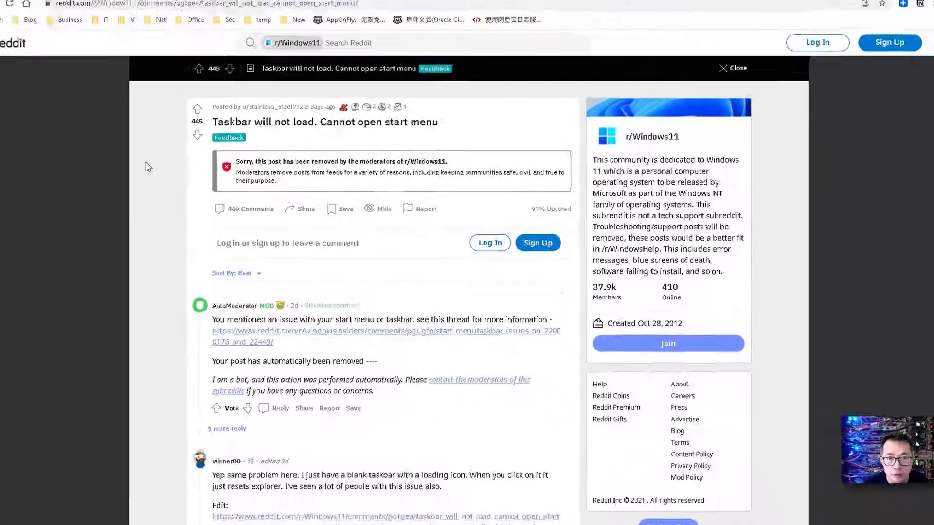
Step: Bring up the Windows 11 Insider Preview Build 22000.176 blog post and scroll to its recovery steps
key(ctrl+Tab)
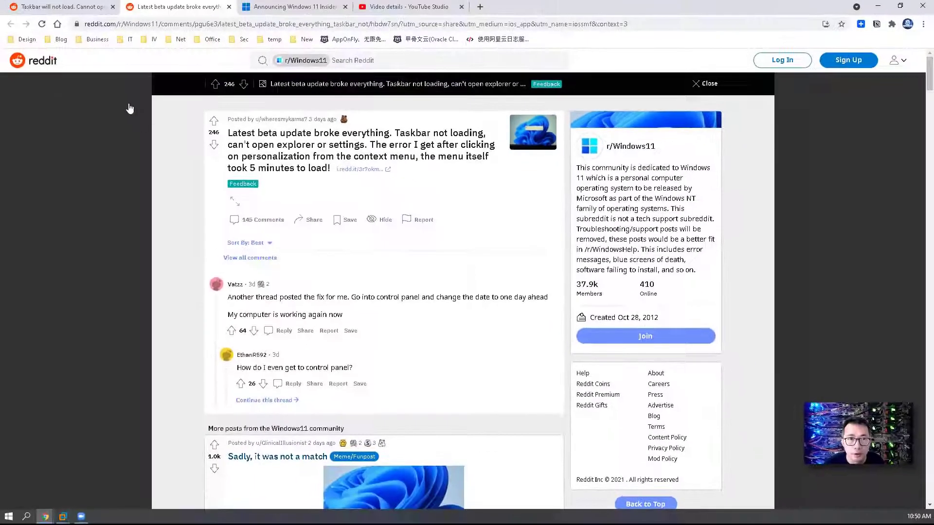
click(70, 6)
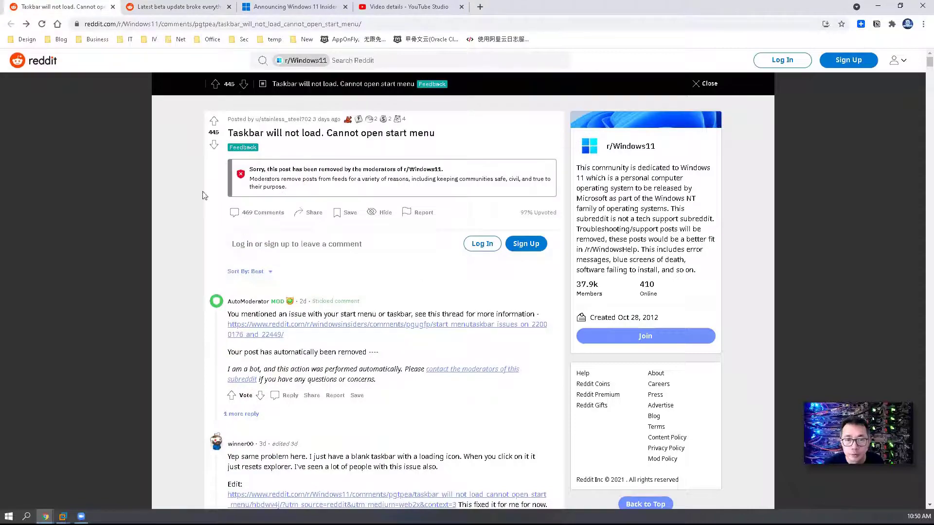
click(276, 8)
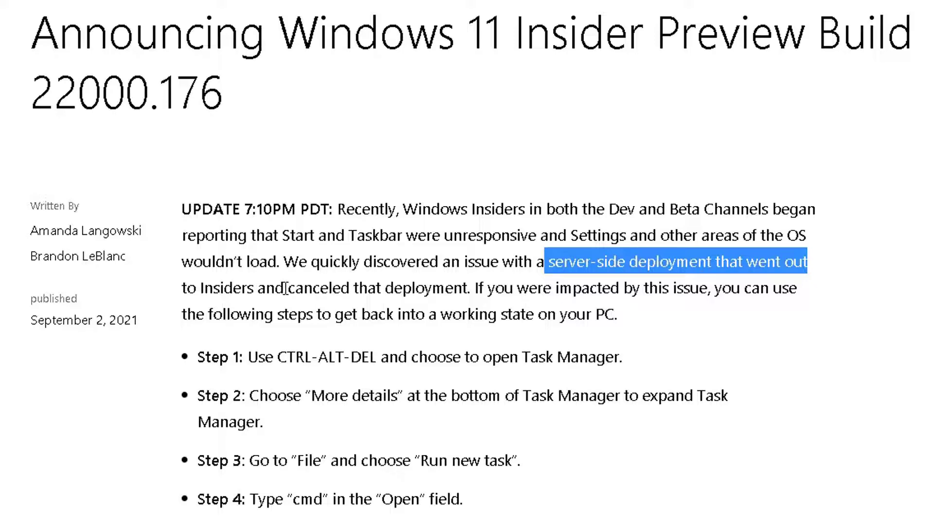
scroll(281, 350, down, 3)
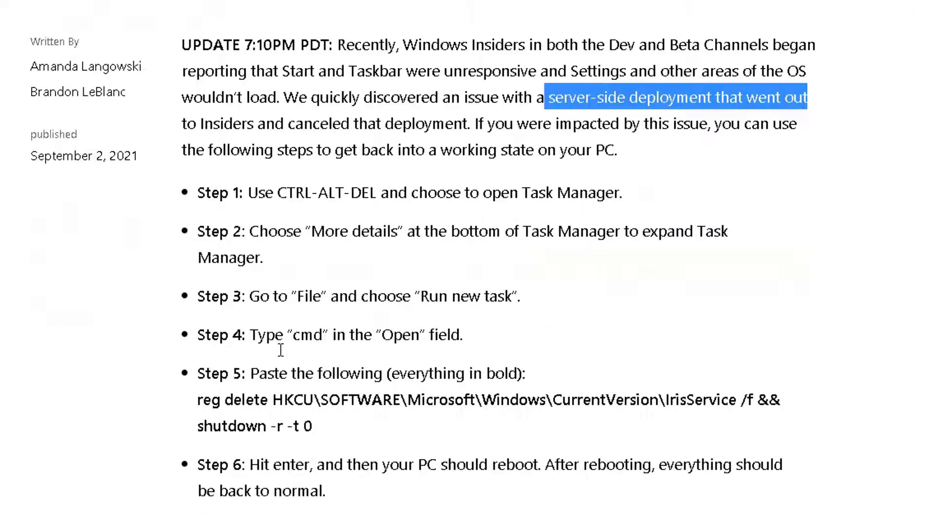
scroll(281, 350, down, 2)
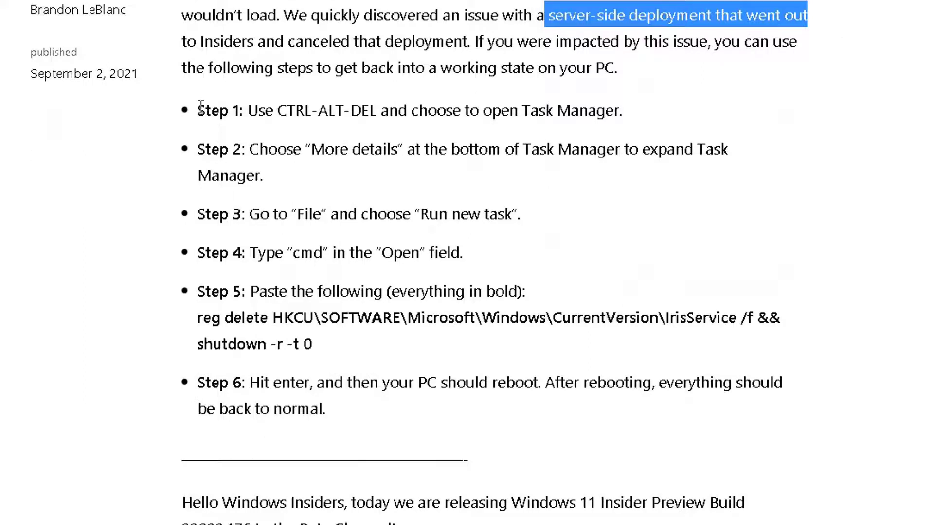
Step: Highlight recovery Steps 1–4 and the Step 5 reg delete IrisService command, then clear the highlight
drag(192, 108, 345, 252)
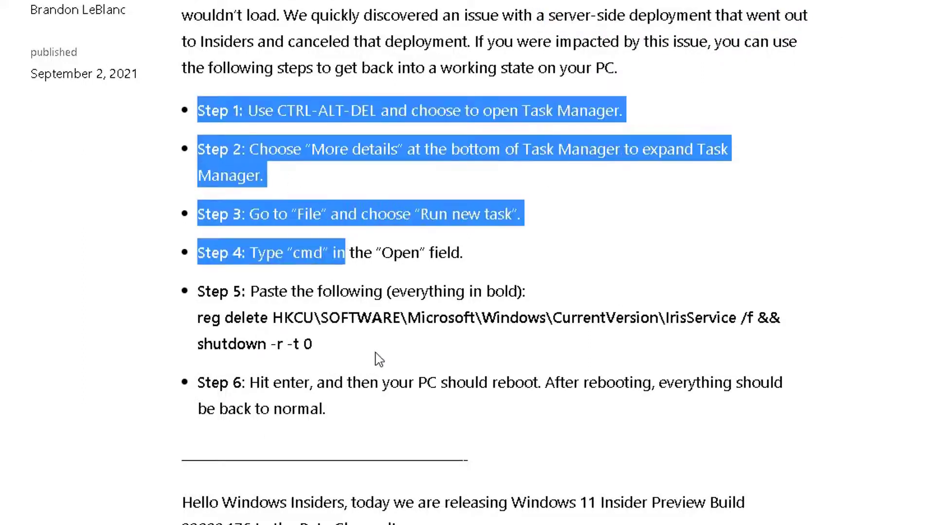
drag(379, 360, 205, 292)
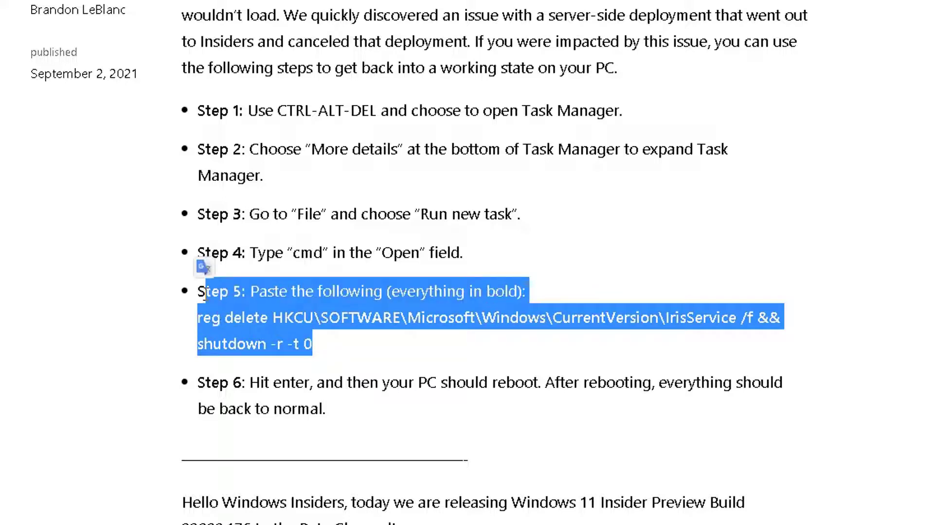
click(440, 391)
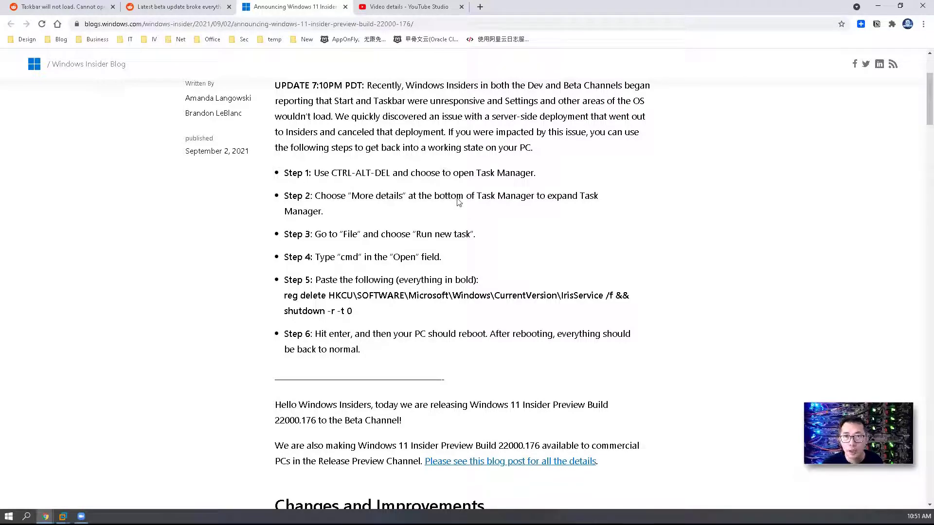
Step: Read through the YouTube Studio video description that recommends Windows Update Blocker
click(403, 7)
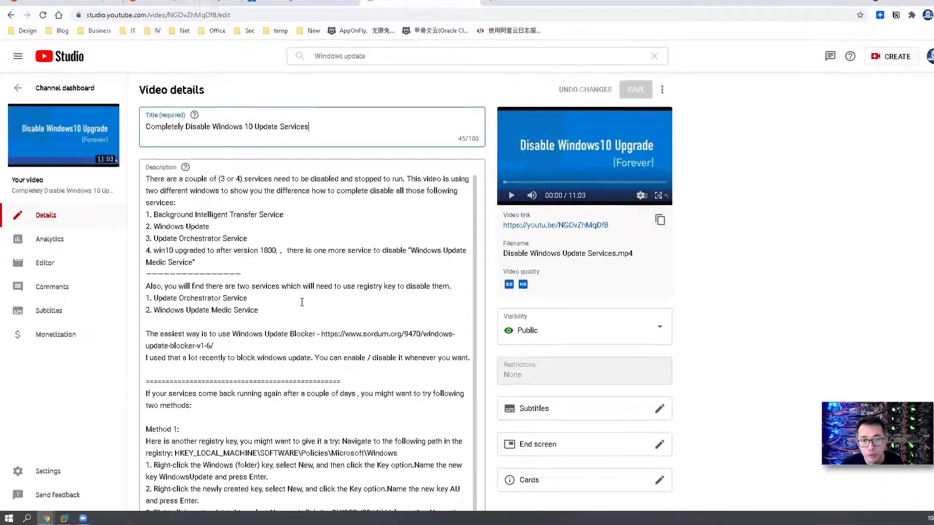
scroll(366, 276, down, 3)
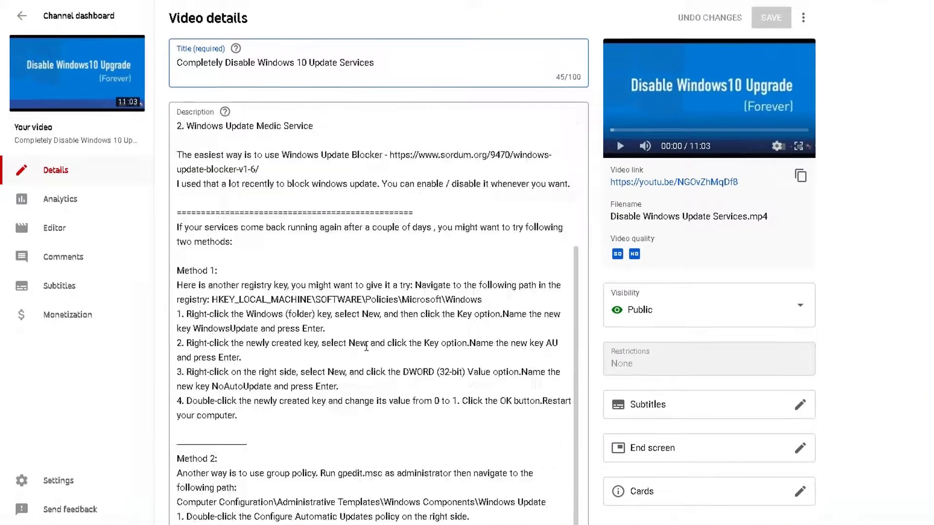
scroll(365, 339, down, 5)
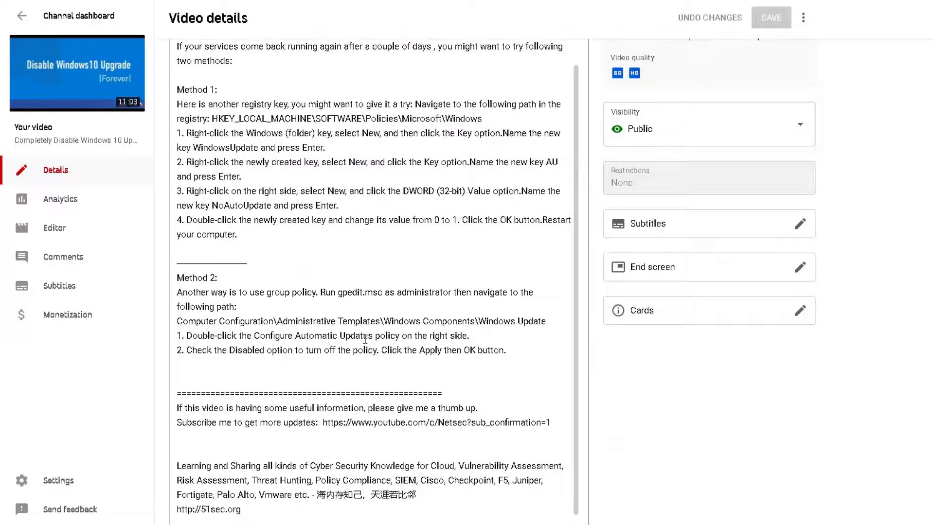
scroll(364, 339, up, 3)
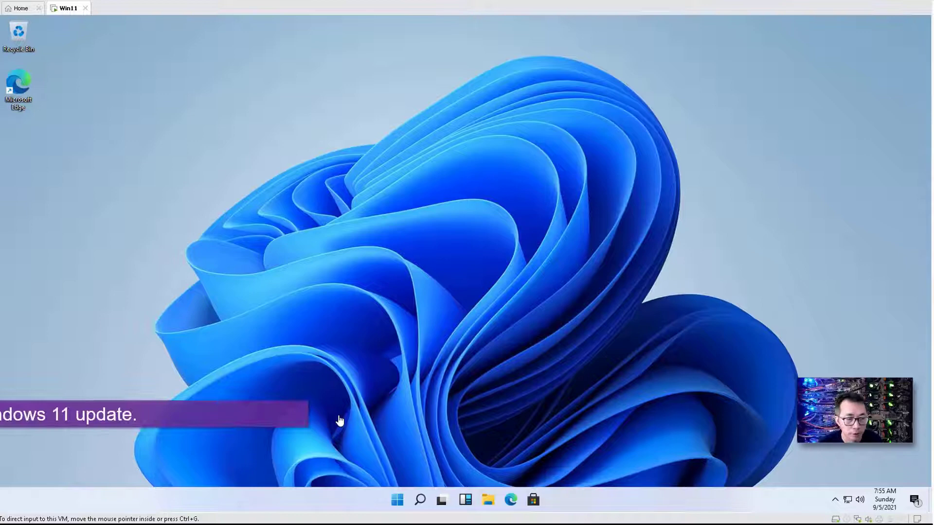
Step: Search 'update' from the VM's Start menu and open Check for updates, showing KB890830 pending
click(397, 501)
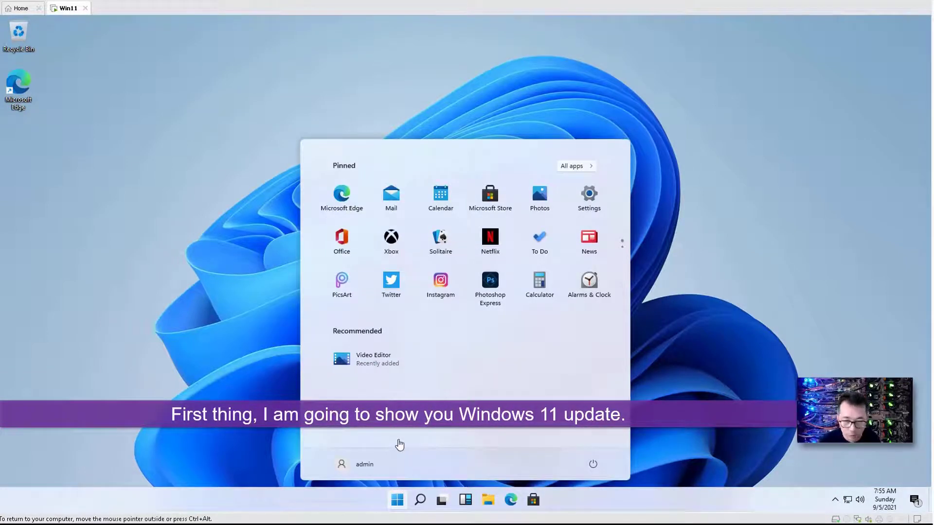
text(update)
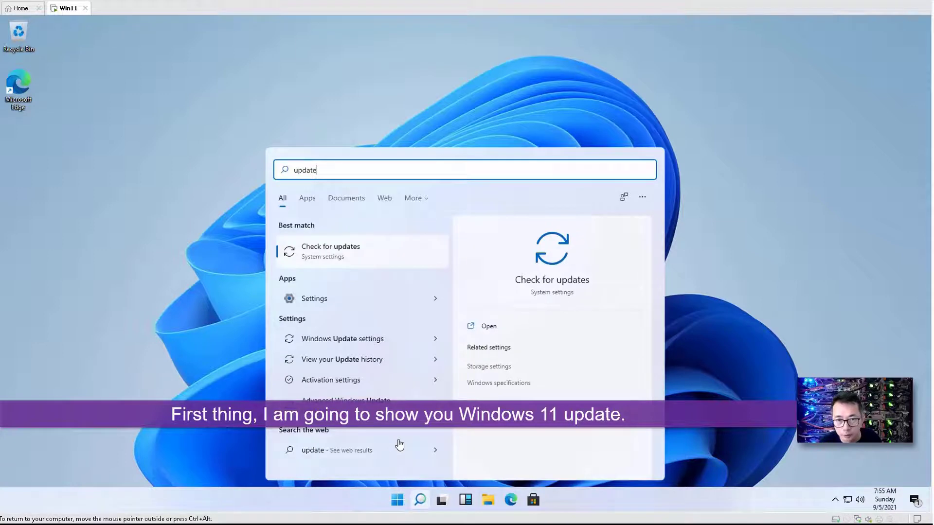
click(357, 266)
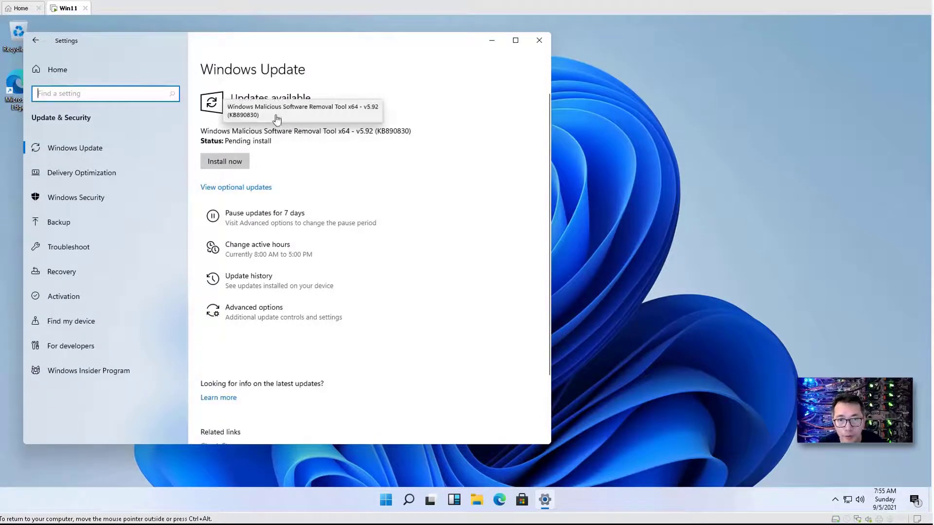
Step: Select the optional VMware Display 8.17.2.14 driver update, return to Windows Update, and open Edge
click(259, 189)
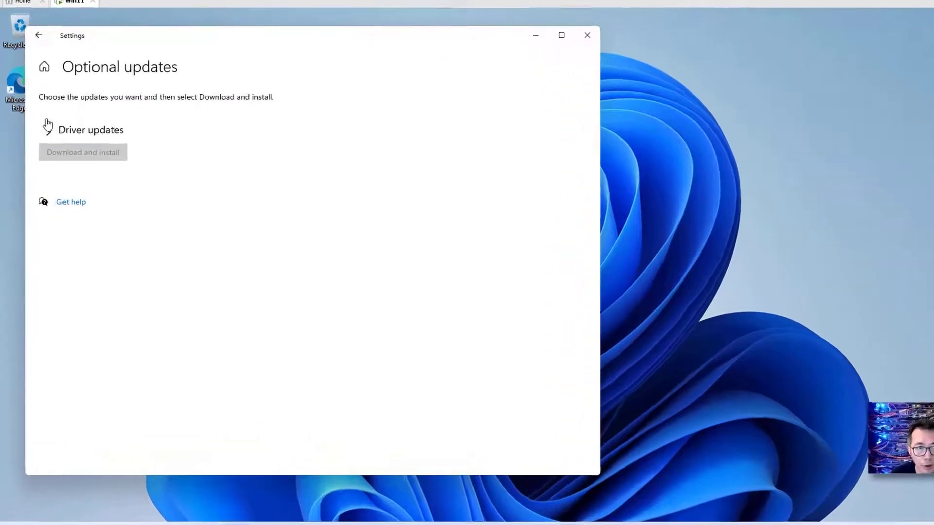
click(48, 125)
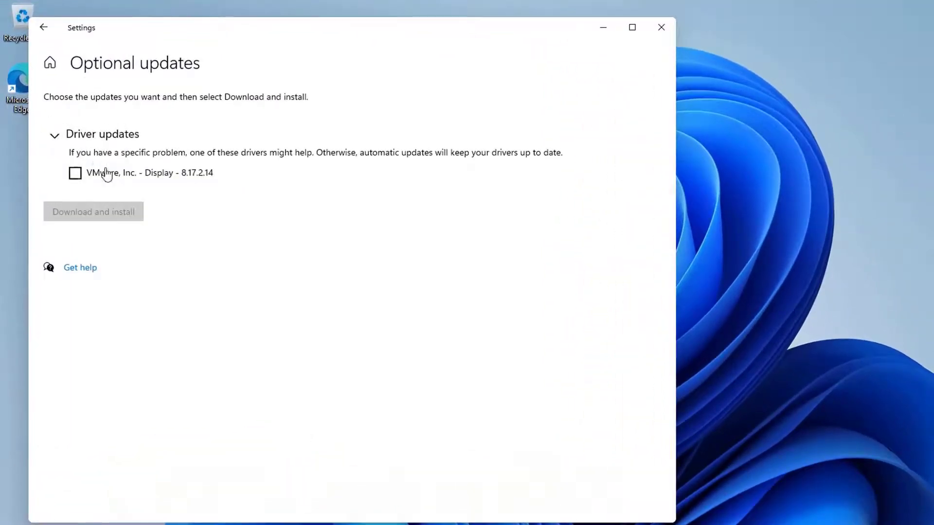
click(122, 170)
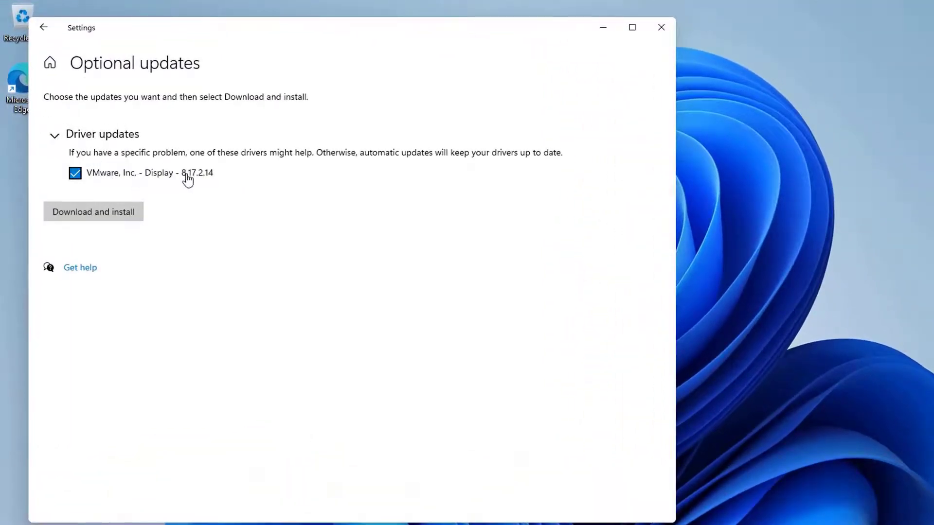
click(44, 28)
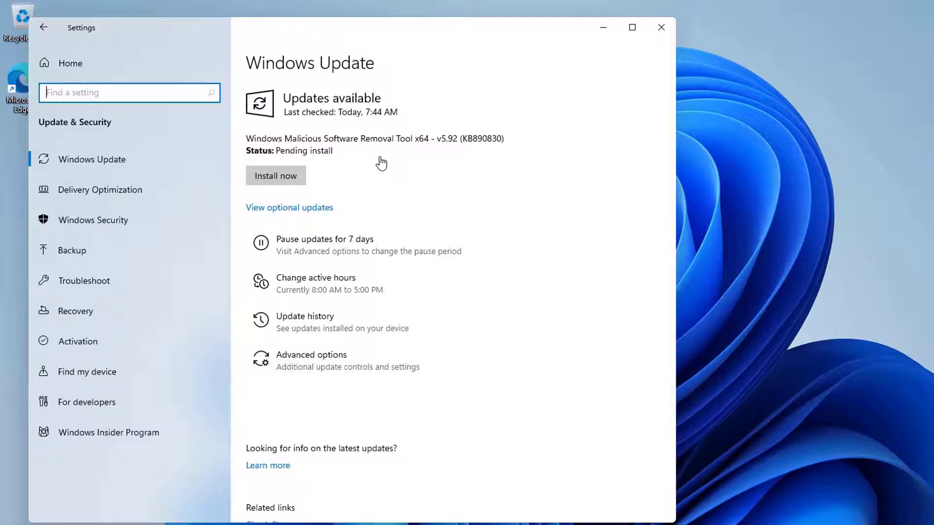
click(387, 169)
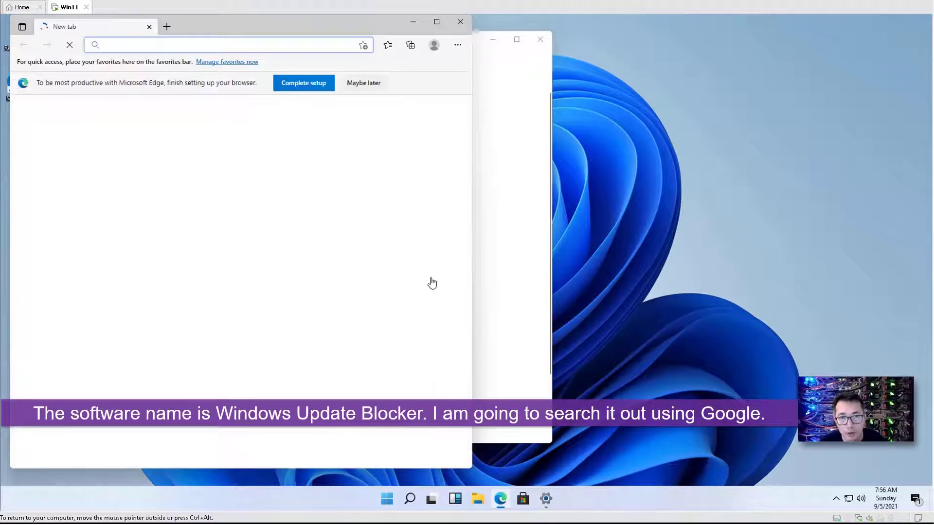
click(437, 21)
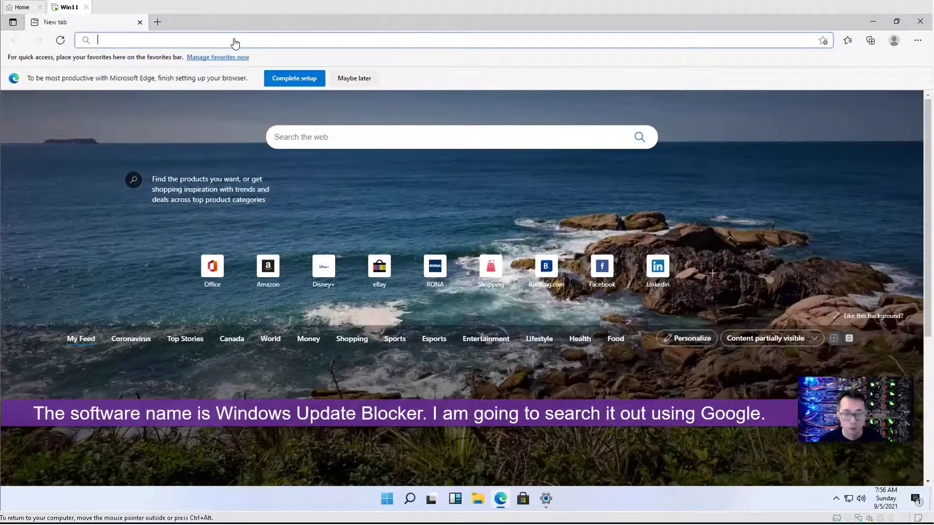
text(www.google.ca)
key(Return)
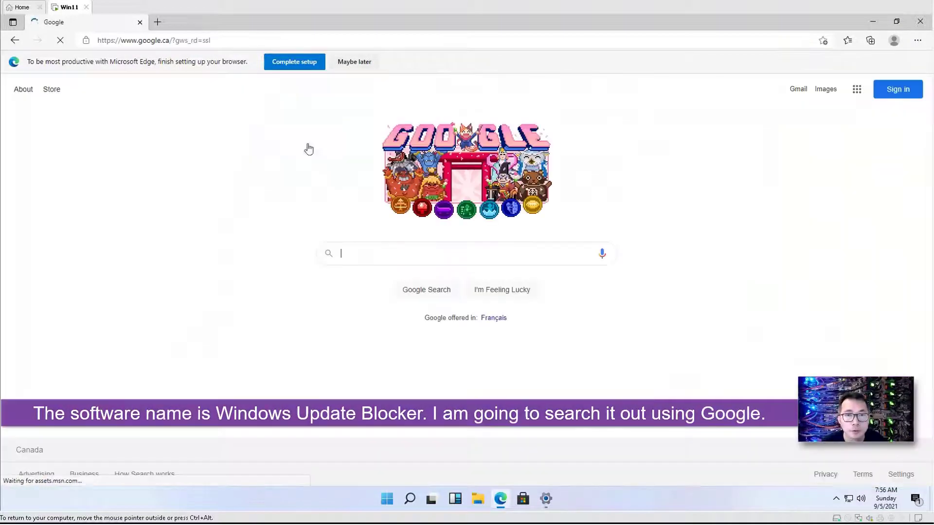
click(386, 257)
text(Windows update)
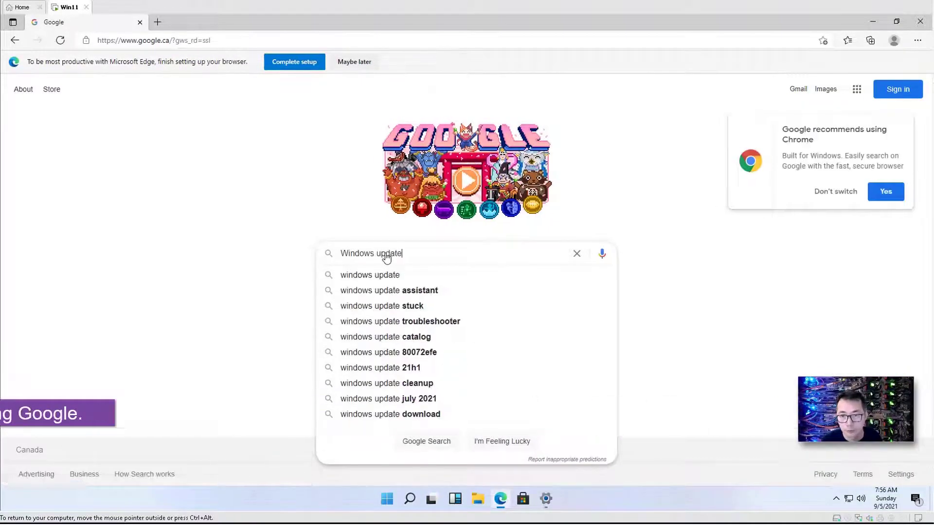
text( blocker)
key(Return)
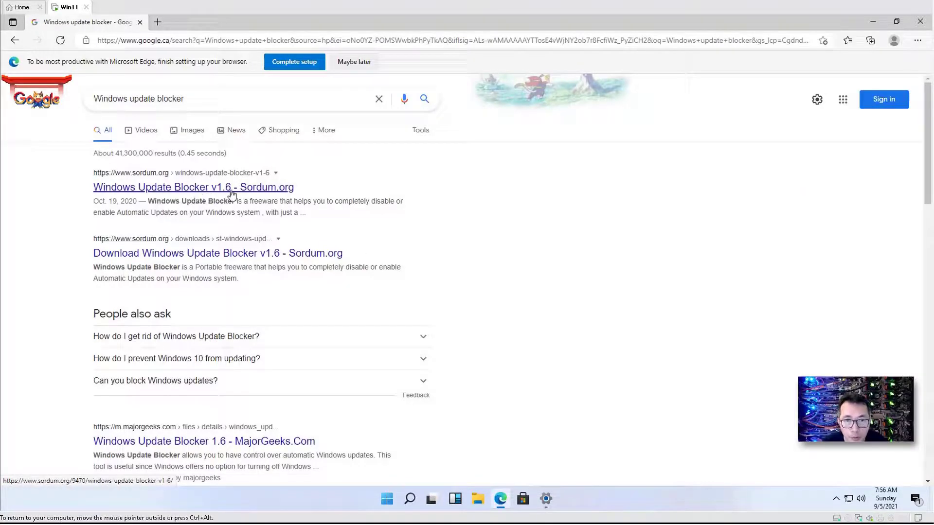
Step: Open the Sordum.org Windows Update Blocker v1.6 page and scroll to 'How to block any other service'
click(267, 191)
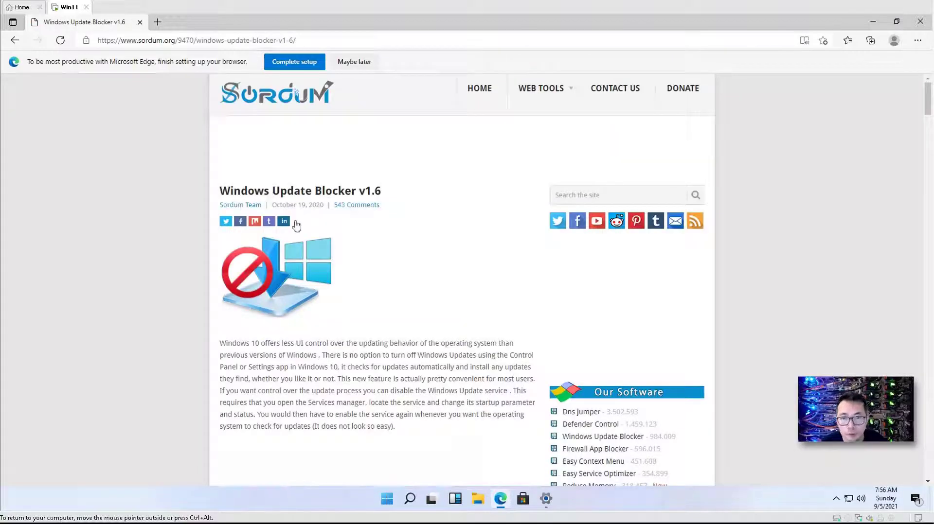
scroll(369, 271, down, 1)
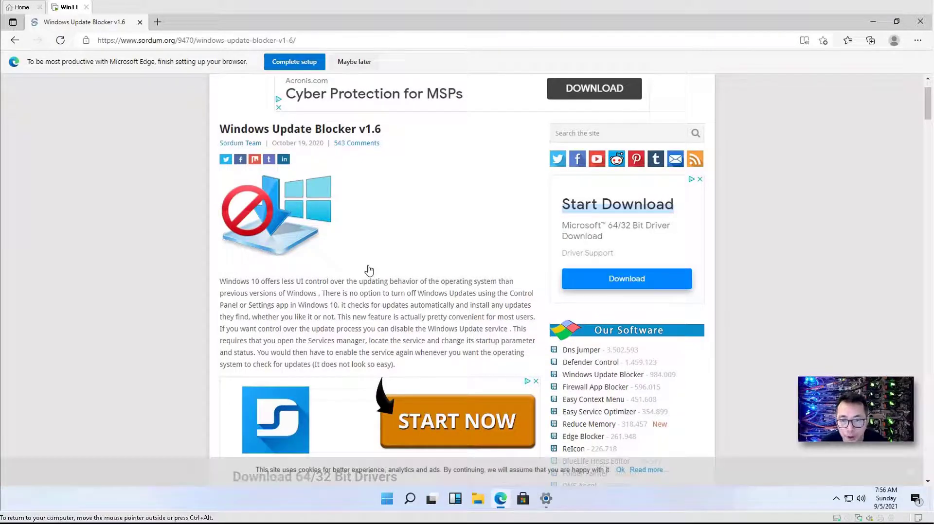
scroll(369, 270, down, 1)
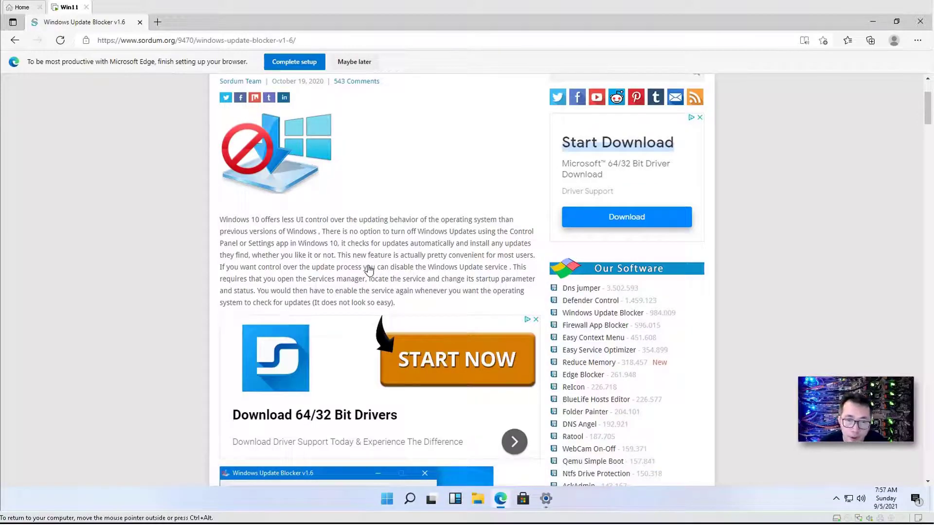
scroll(350, 254, down, 2)
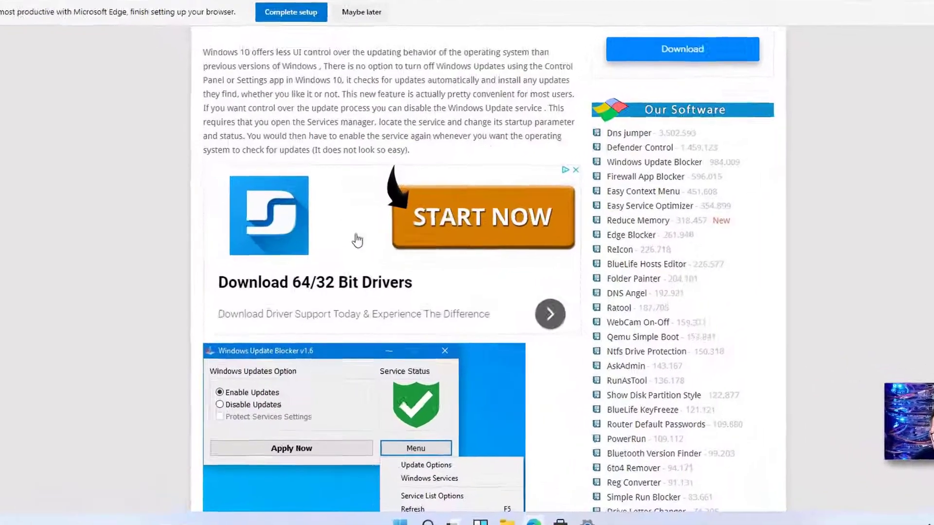
scroll(361, 231, down, 8)
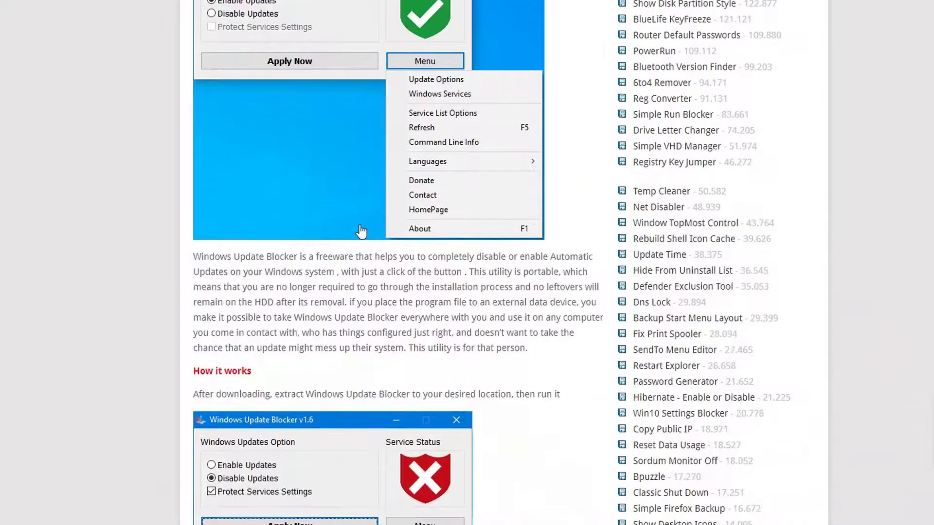
scroll(361, 232, down, 4)
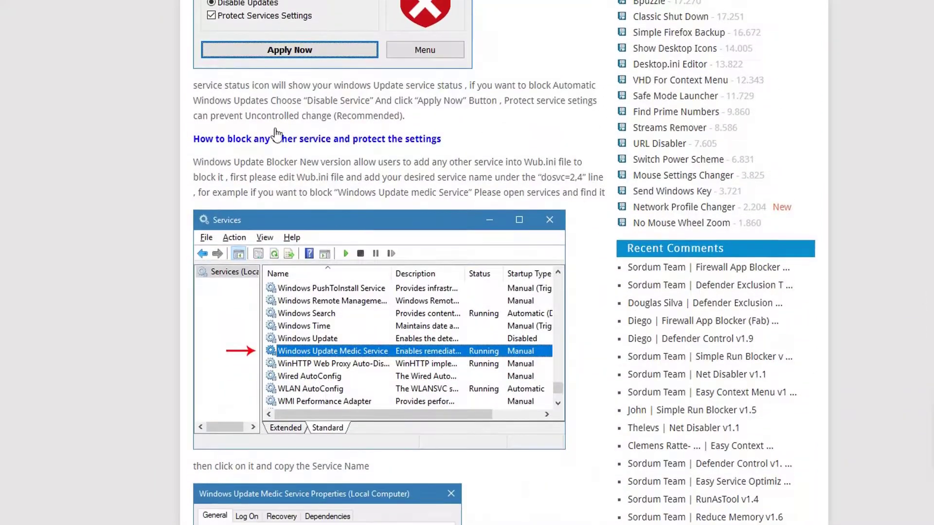
scroll(275, 137, up, 4)
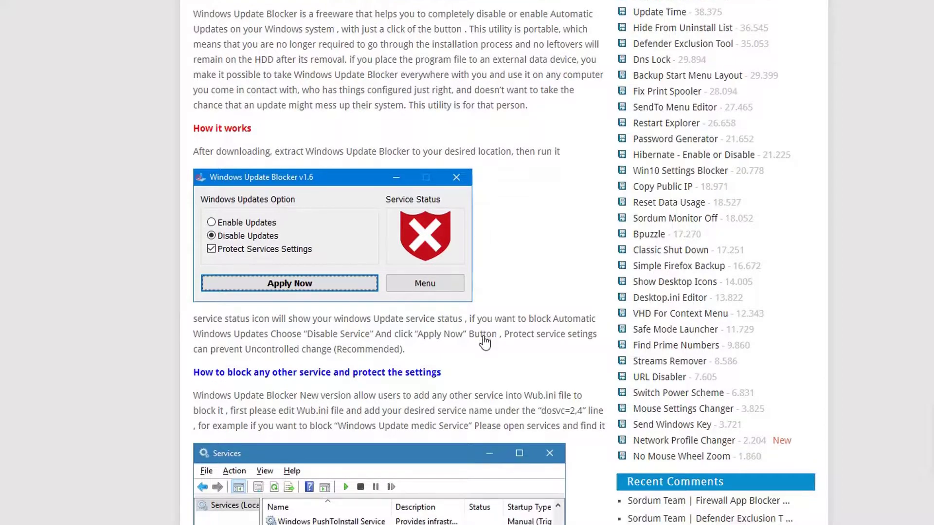
scroll(439, 330, down, 5)
scroll(367, 203, up, 2)
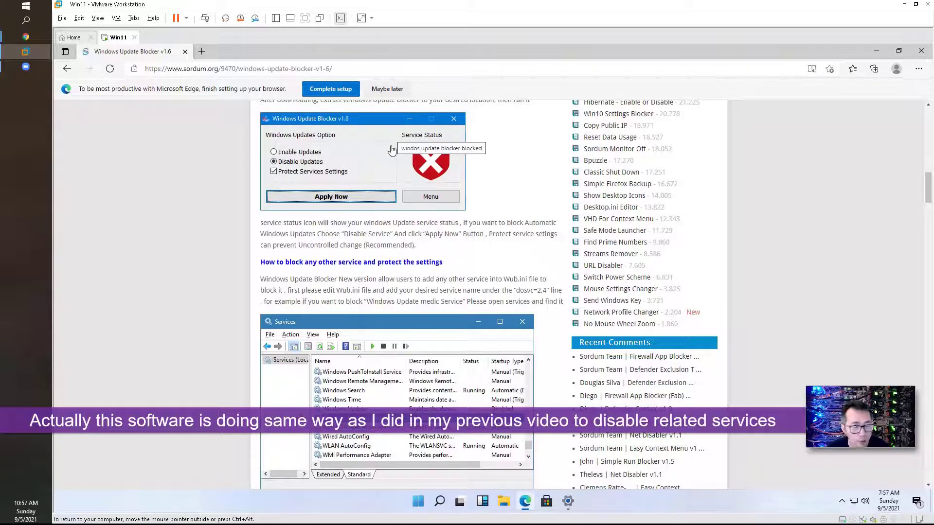
mouse_move(31, 36)
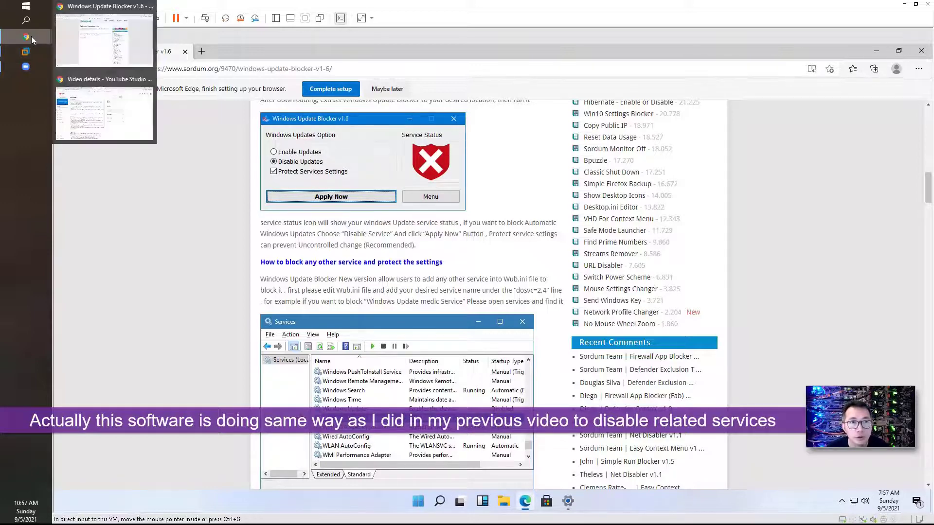
click(94, 100)
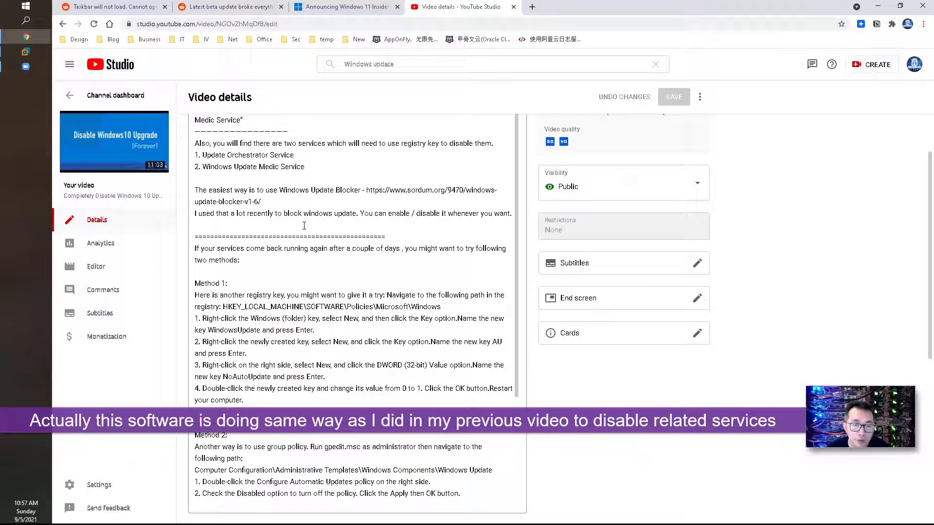
key(alt+Tab)
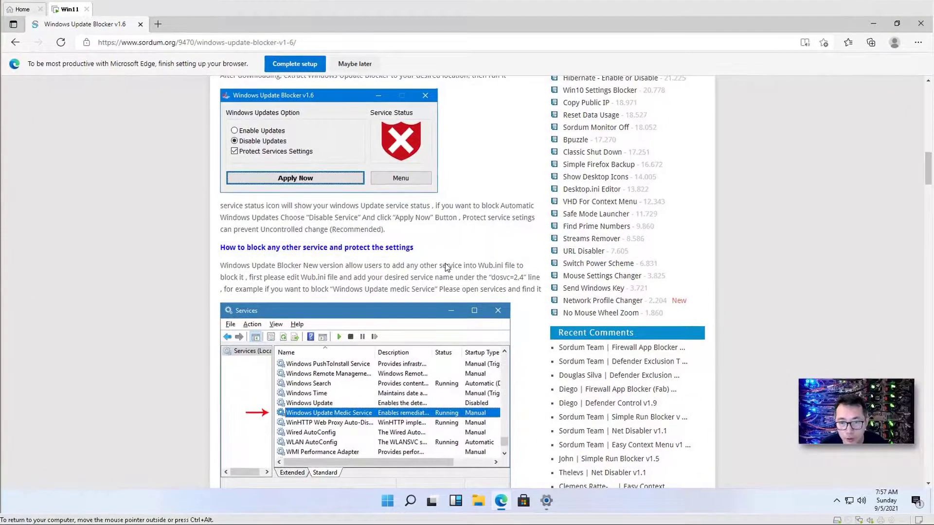
Step: Scroll down the Windows Update Blocker article and go to its download page
scroll(445, 270, up, 3)
scroll(444, 276, down, 3)
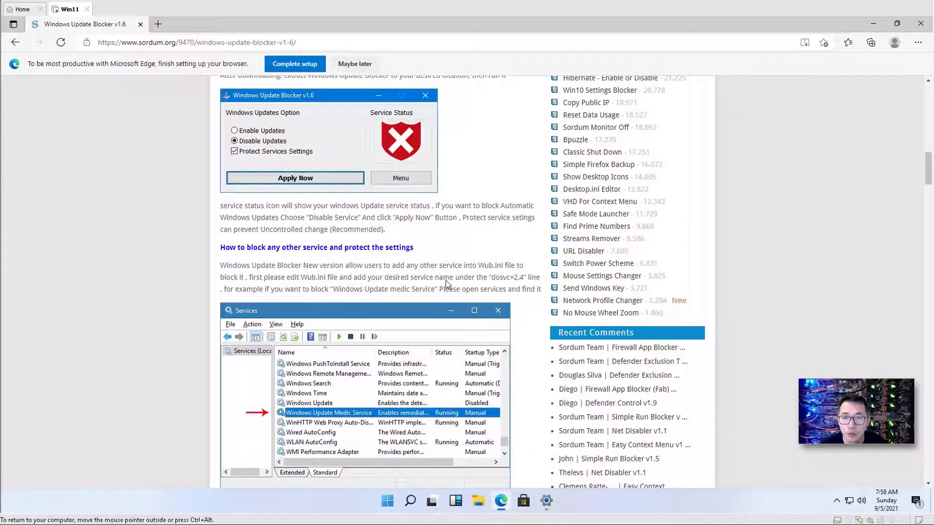
scroll(446, 284, down, 7)
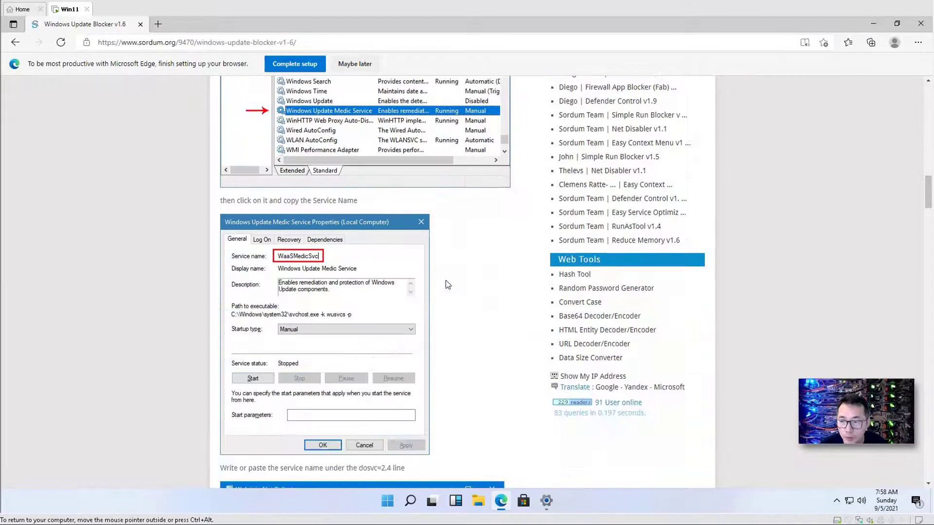
scroll(447, 284, down, 8)
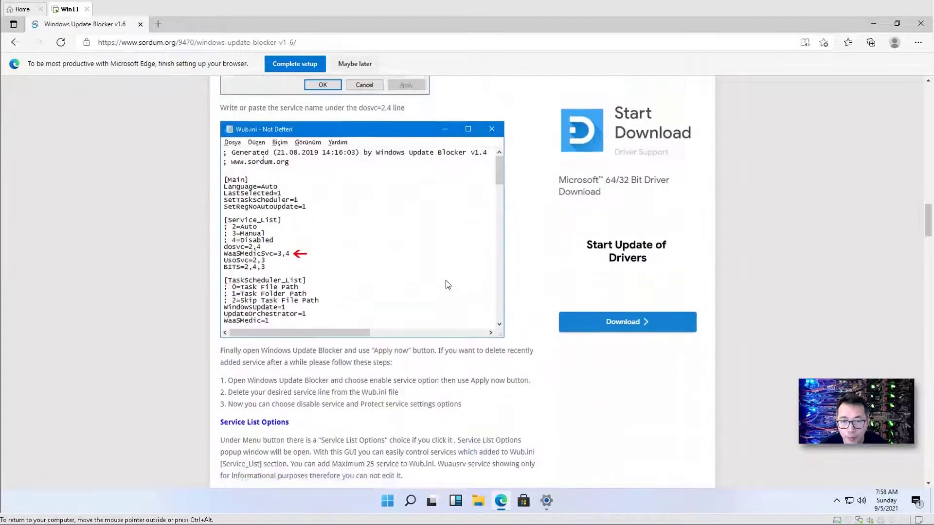
scroll(447, 284, down, 10)
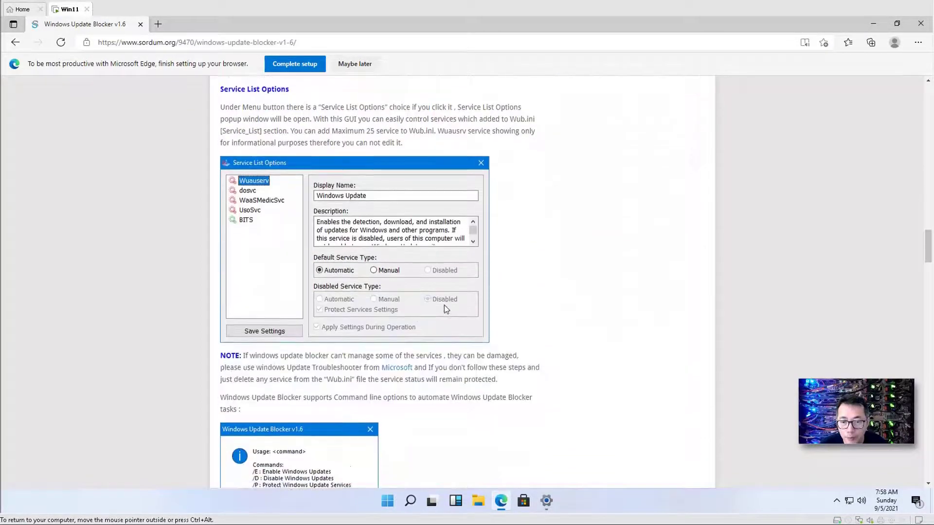
scroll(447, 318, down, 4)
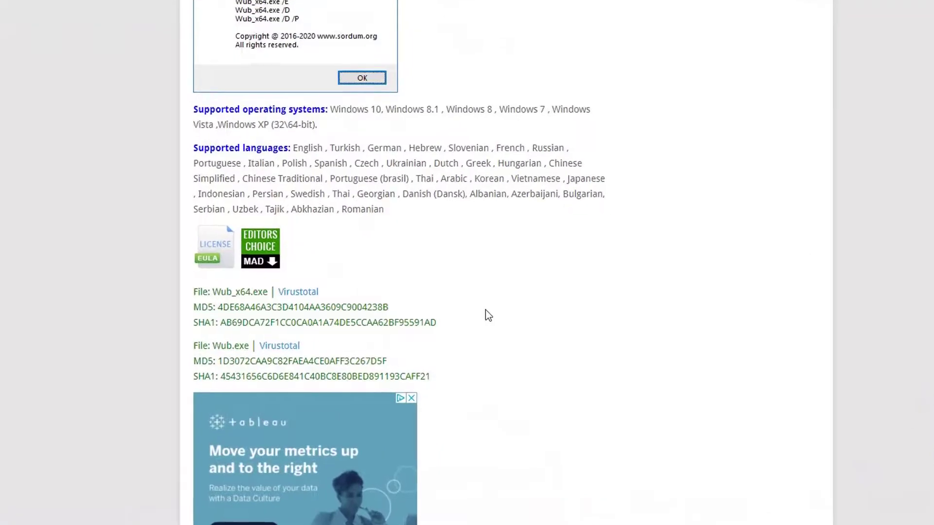
scroll(293, 301, down, 8)
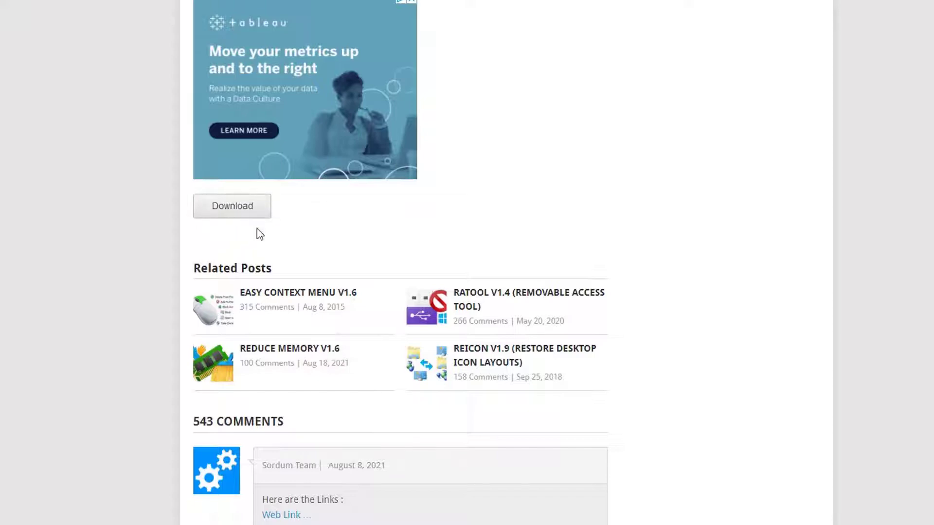
click(232, 206)
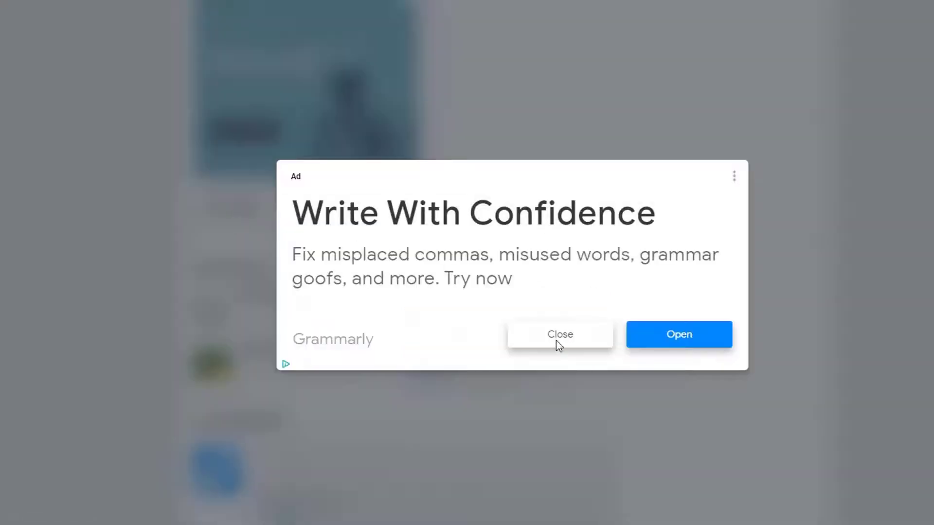
Step: Dismiss the Grammarly ad and start the Direct Download of the Wub archive
click(560, 335)
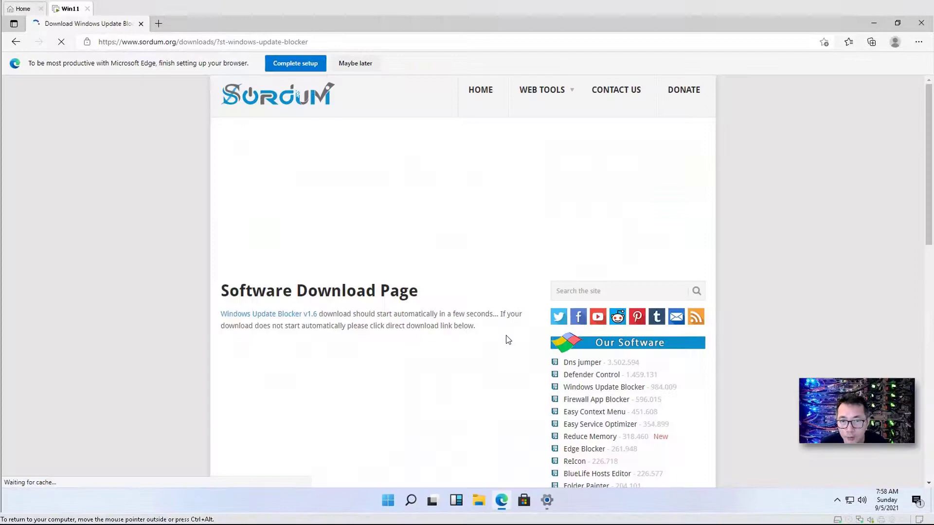
scroll(452, 293, down, 5)
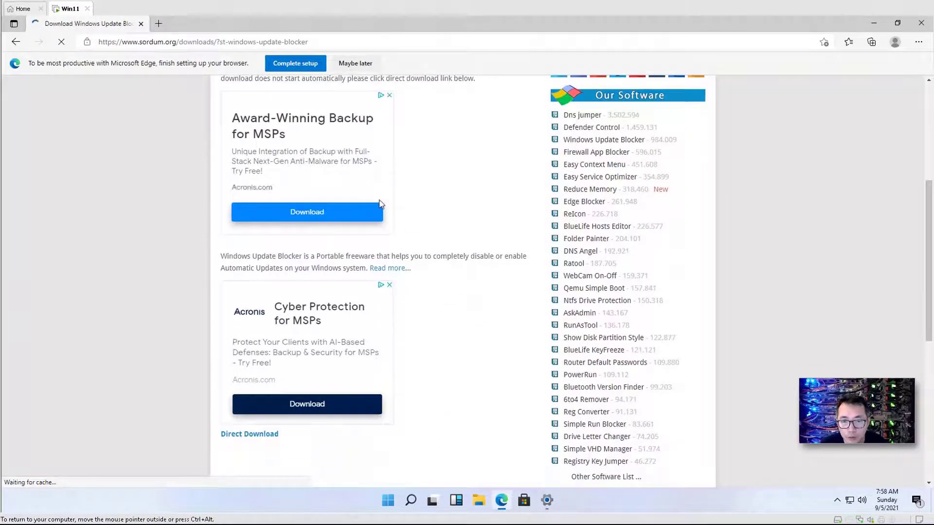
scroll(433, 387, down, 3)
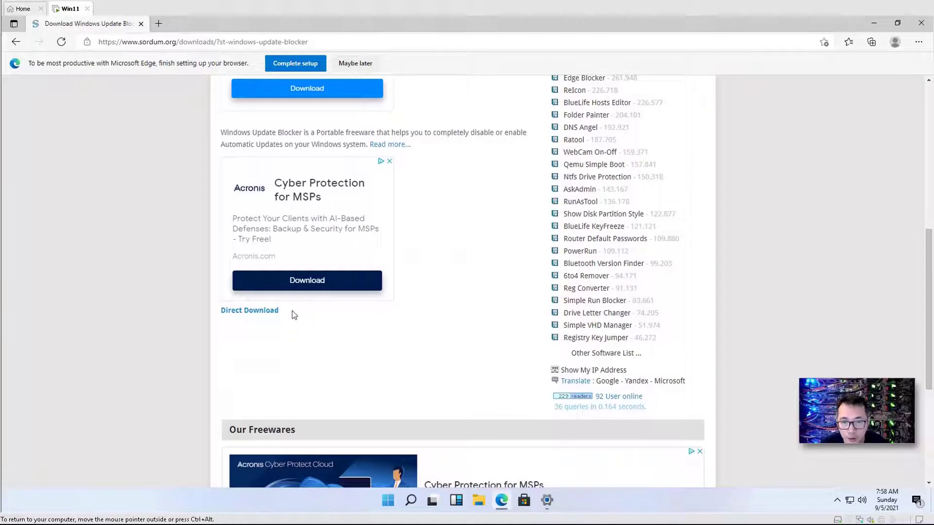
drag(294, 315, 234, 315)
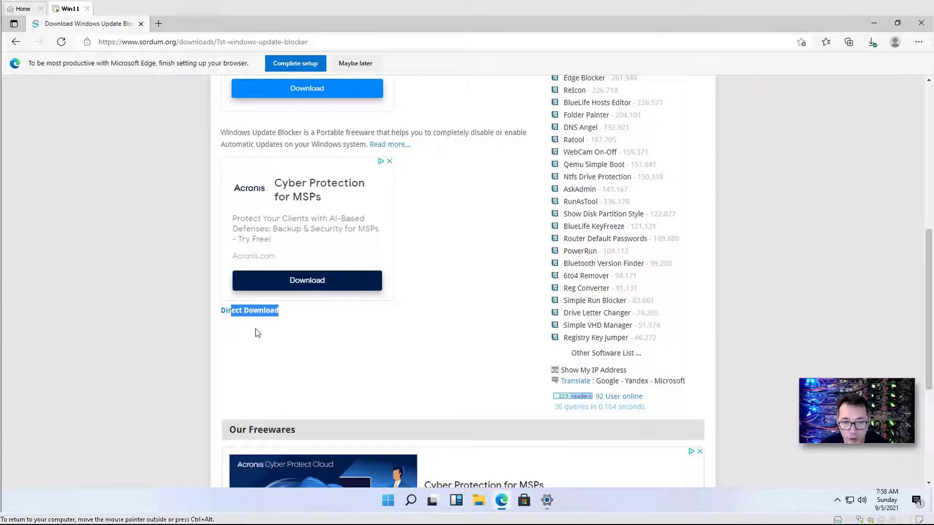
click(254, 314)
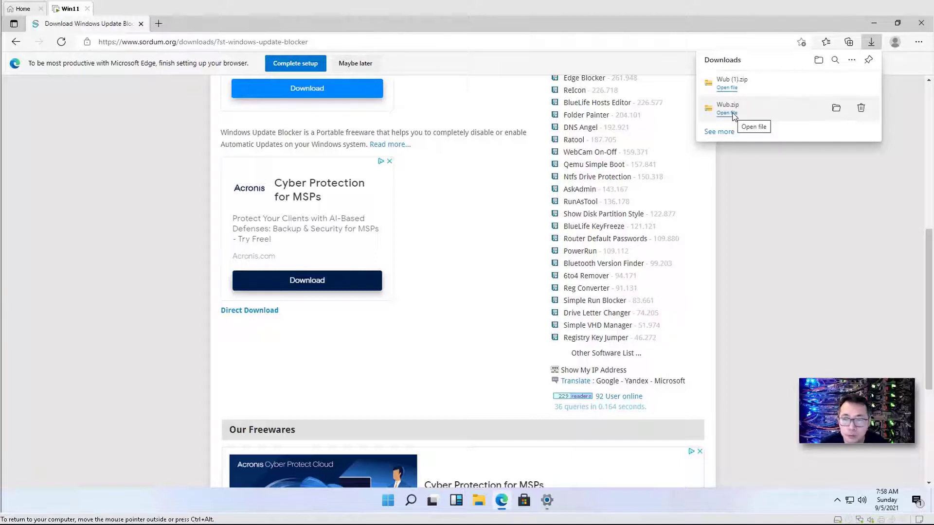
Step: Show the downloaded Wub.zip in File Explorer and open the Wub folder inside it
click(837, 107)
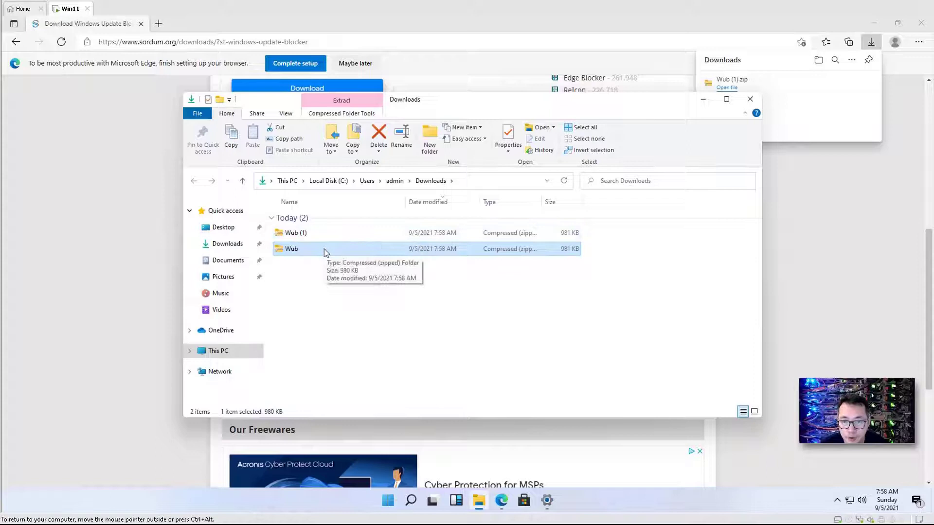
double_click(324, 248)
click(320, 222)
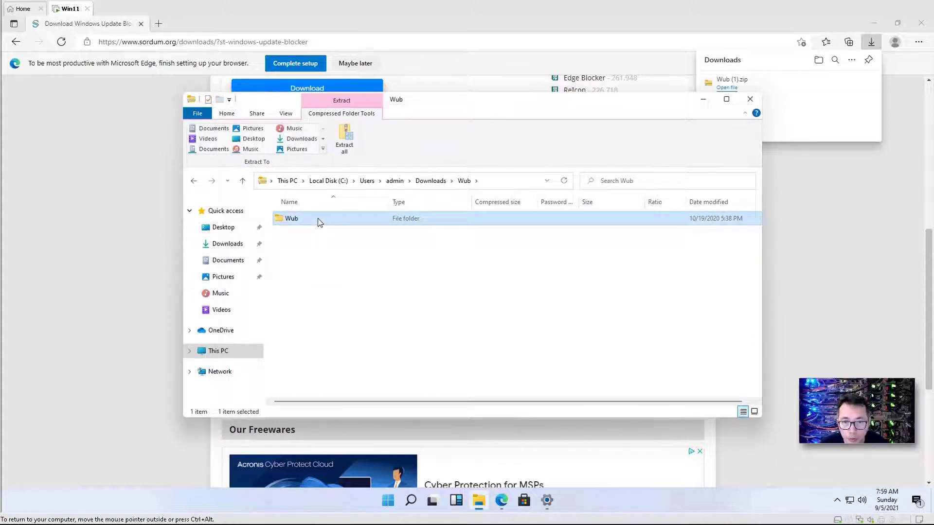
double_click(319, 221)
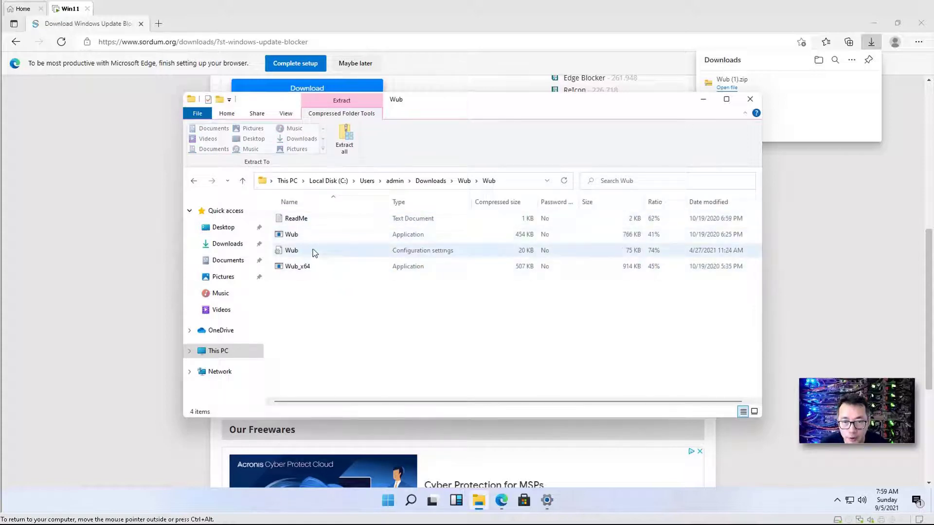
Step: Look over Wub, Wub_x64 and the configuration file, then open the ReadMe in Notepad
click(323, 235)
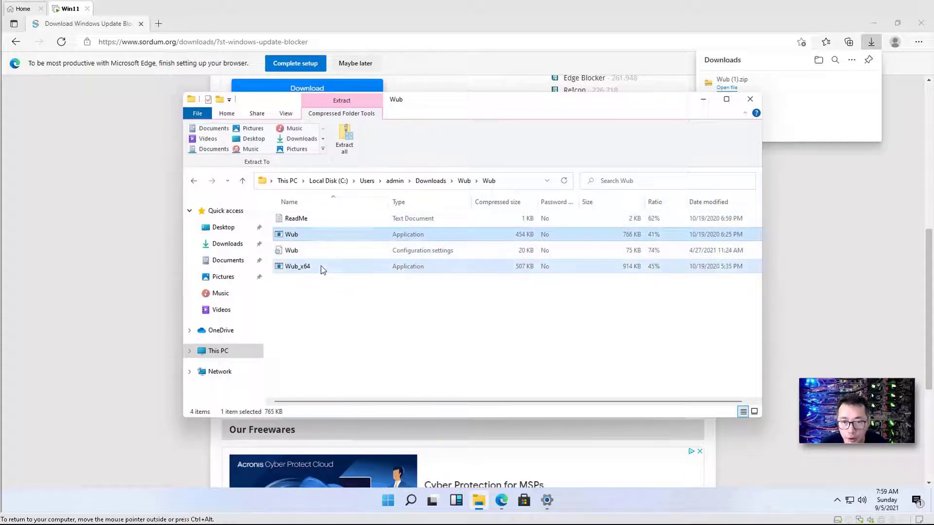
click(321, 268)
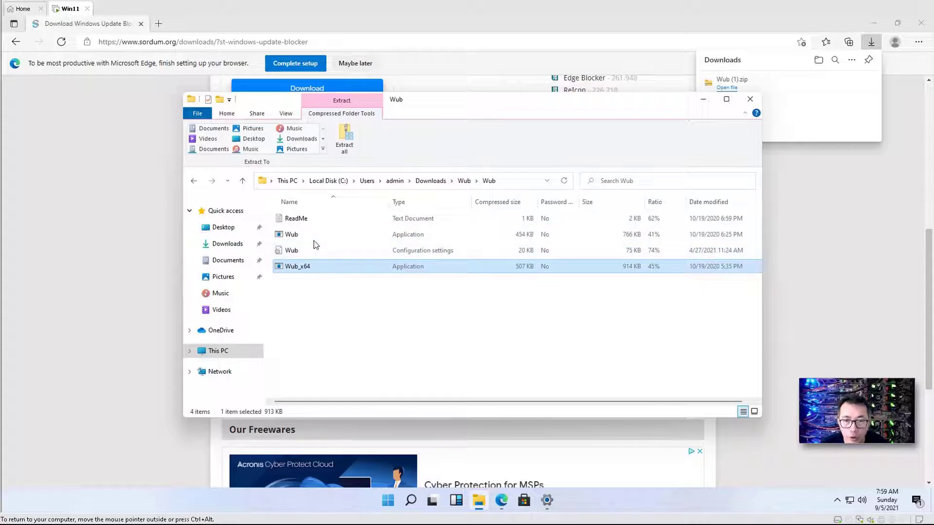
click(312, 250)
click(314, 219)
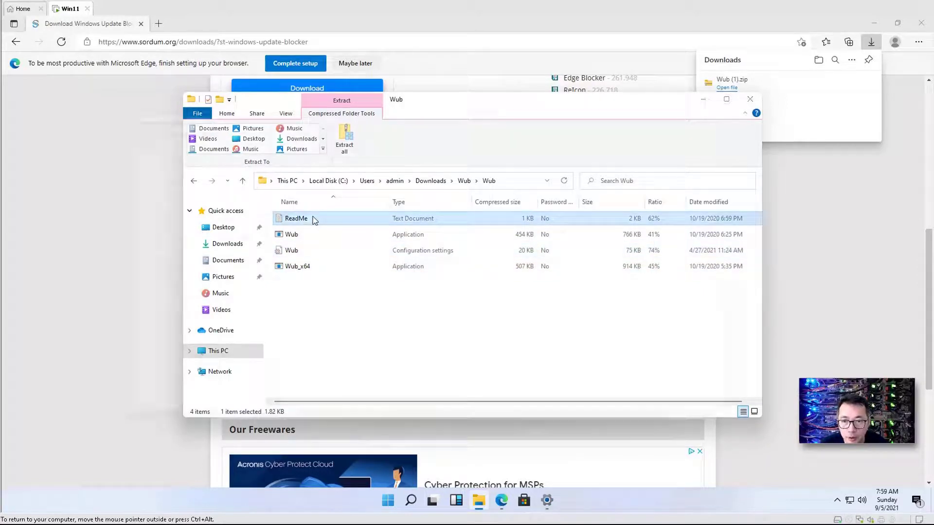
double_click(314, 219)
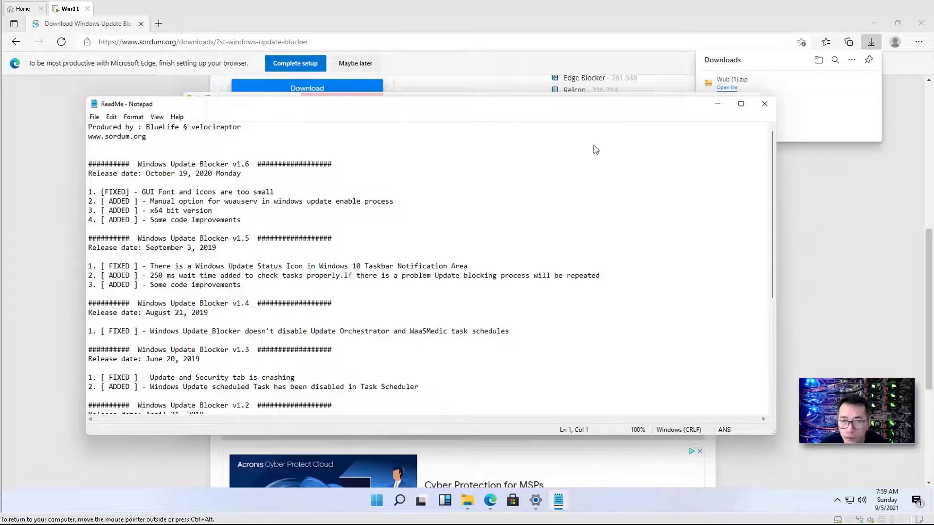
click(764, 104)
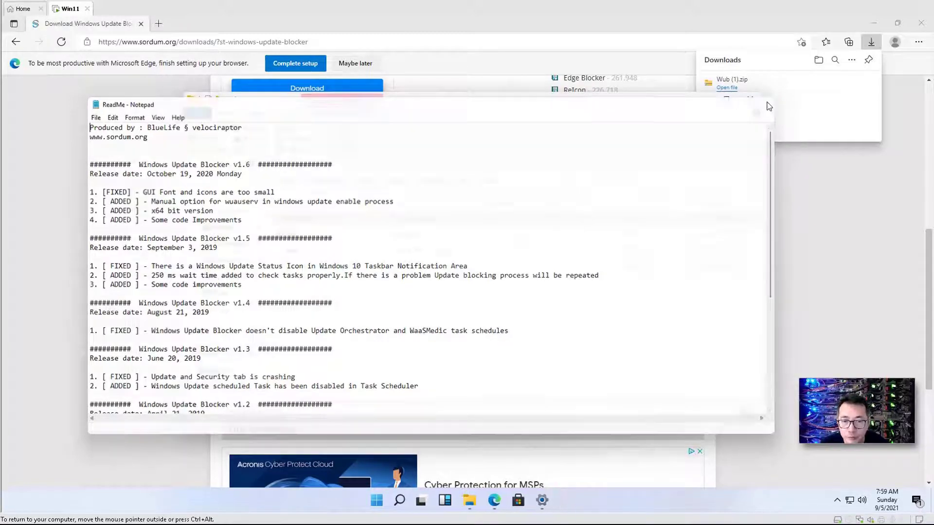
click(344, 254)
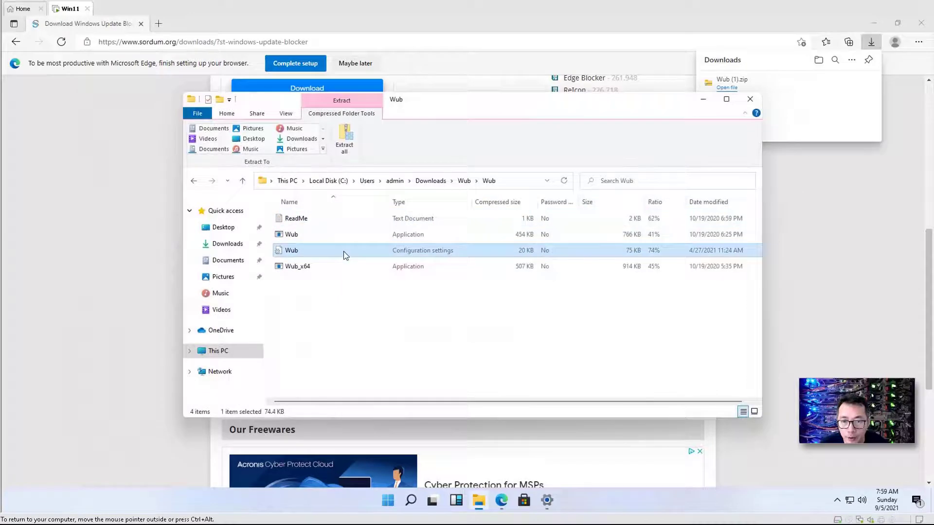
double_click(345, 254)
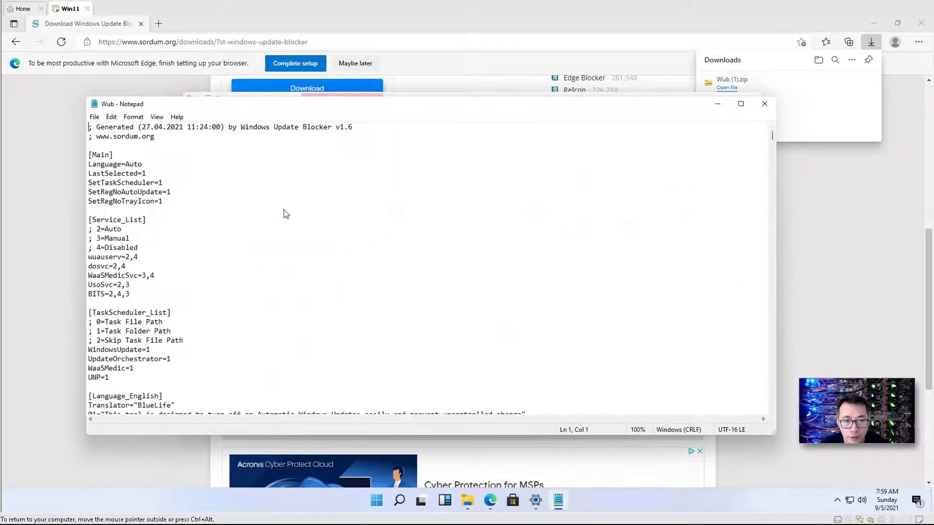
scroll(287, 216, down, 10)
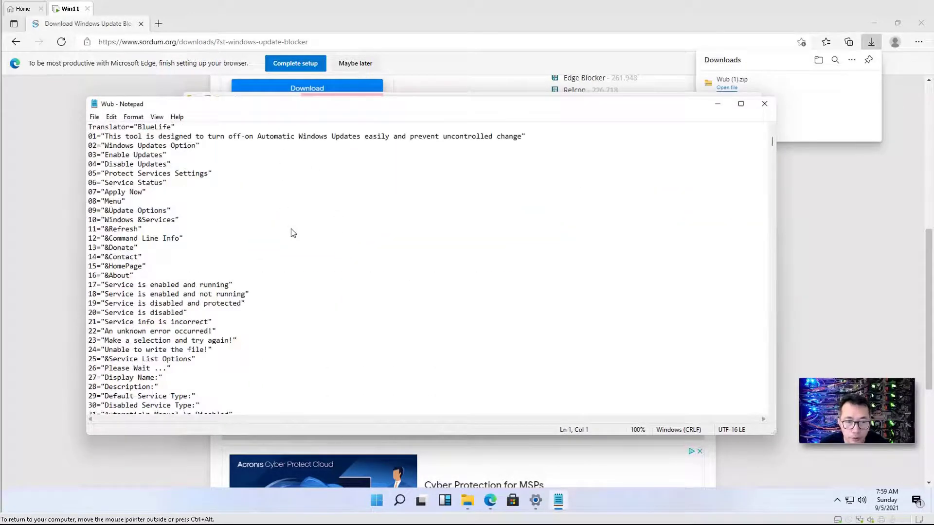
scroll(293, 233, down, 1)
scroll(292, 233, down, 12)
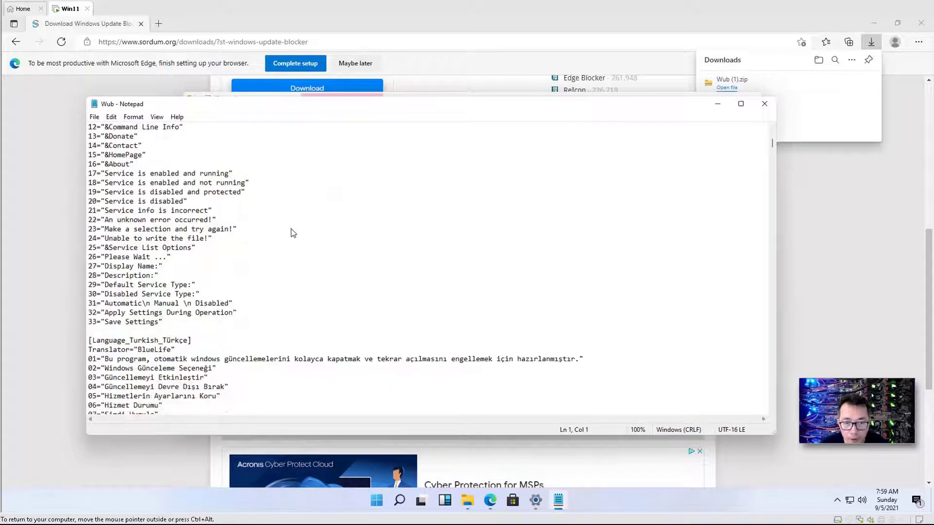
click(764, 103)
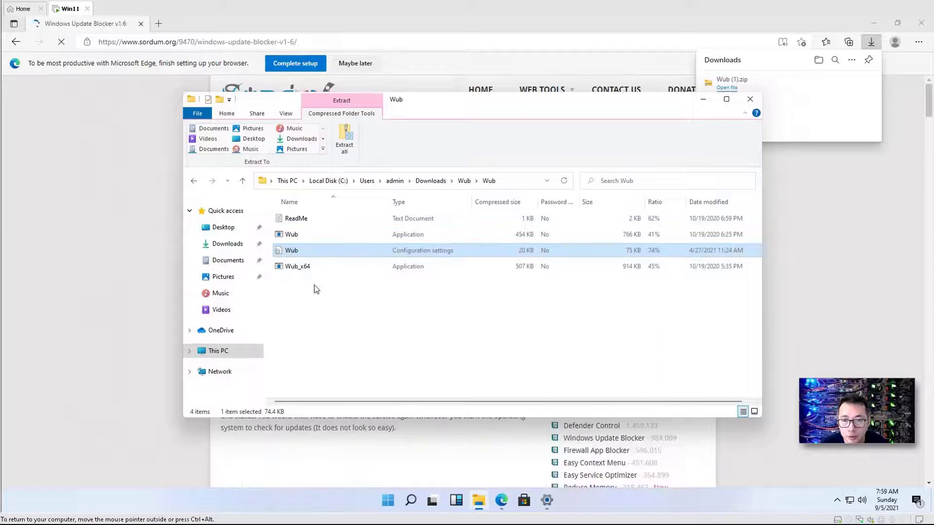
Step: Extract the Wub archive, then run Wub_x64 from the extracted folder with administrator approval
click(320, 267)
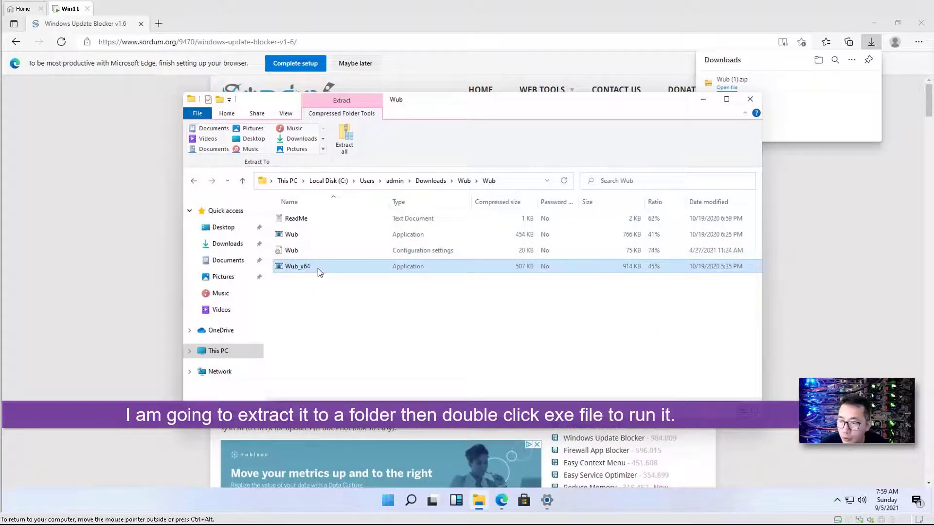
double_click(316, 267)
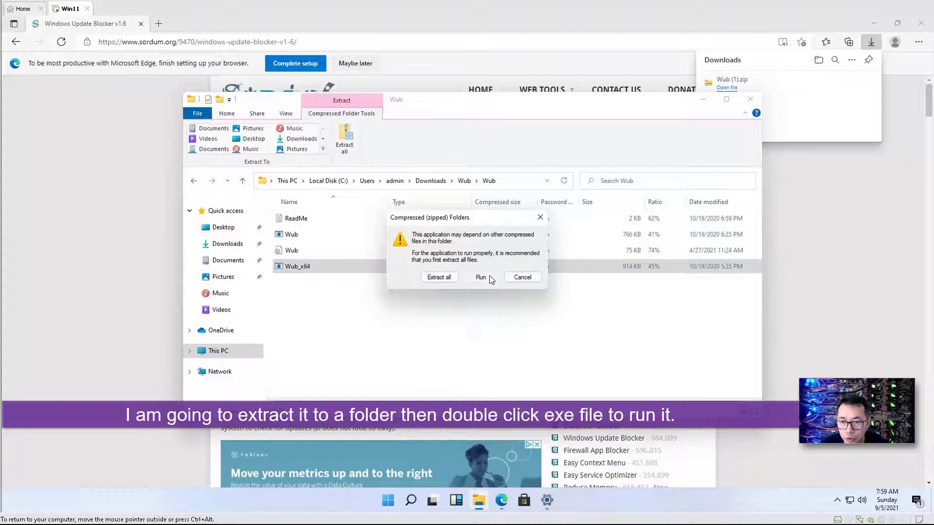
click(439, 277)
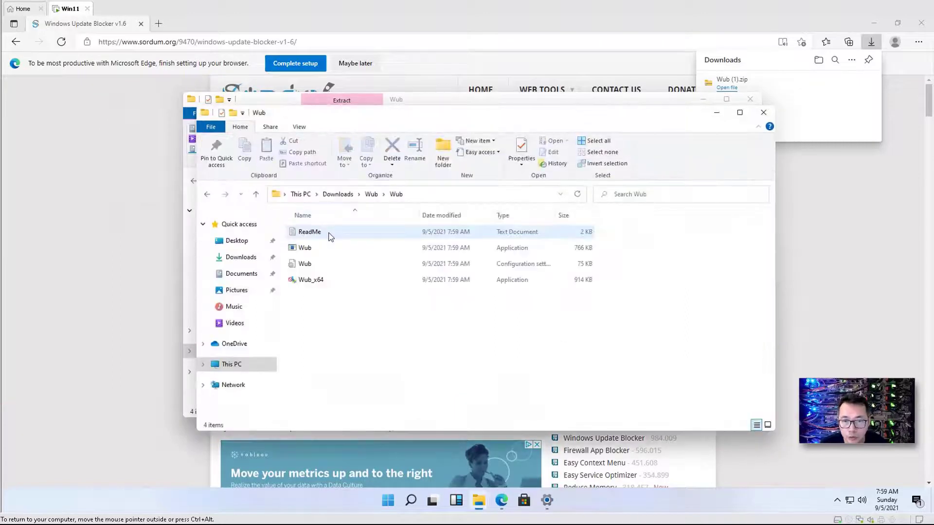
double_click(339, 280)
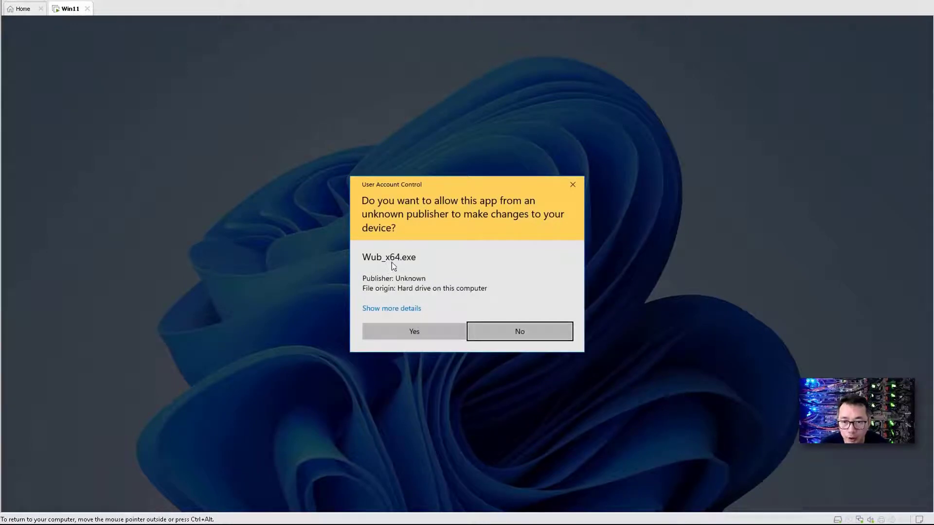
click(430, 332)
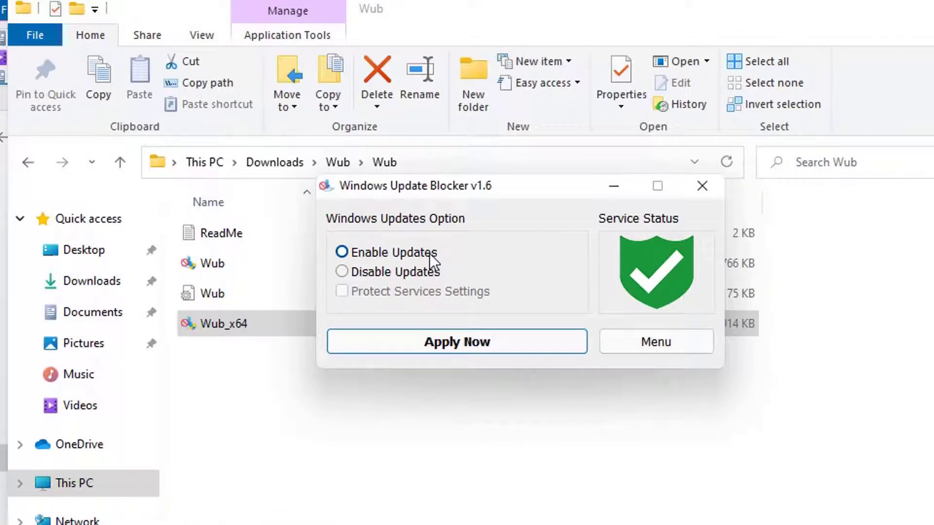
Step: Apply Disable Updates with Protect Services Settings checked, leaving a red 'disabled and protected' shield
click(428, 273)
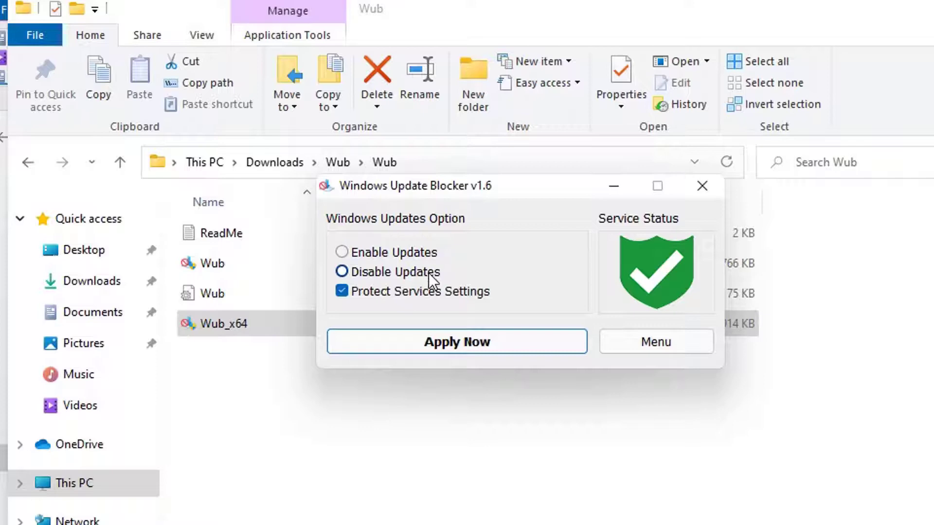
click(485, 345)
click(474, 341)
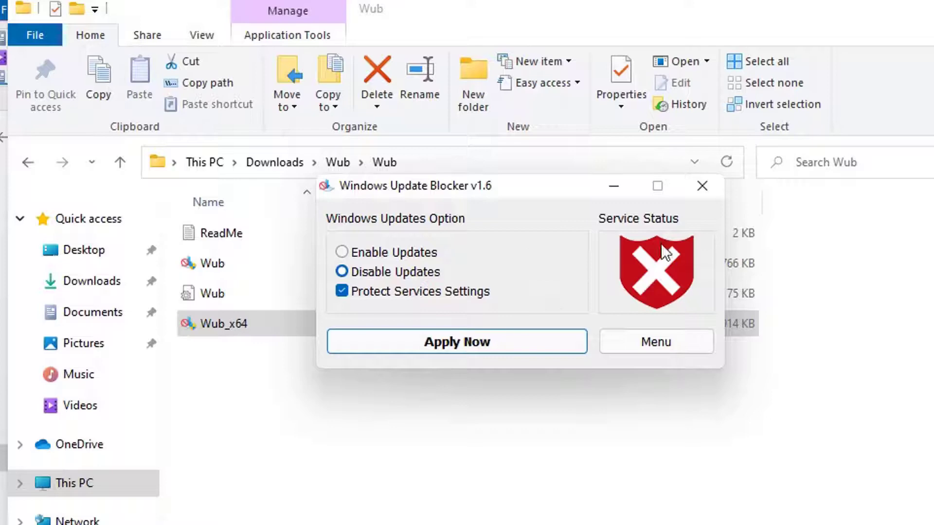
mouse_move(637, 252)
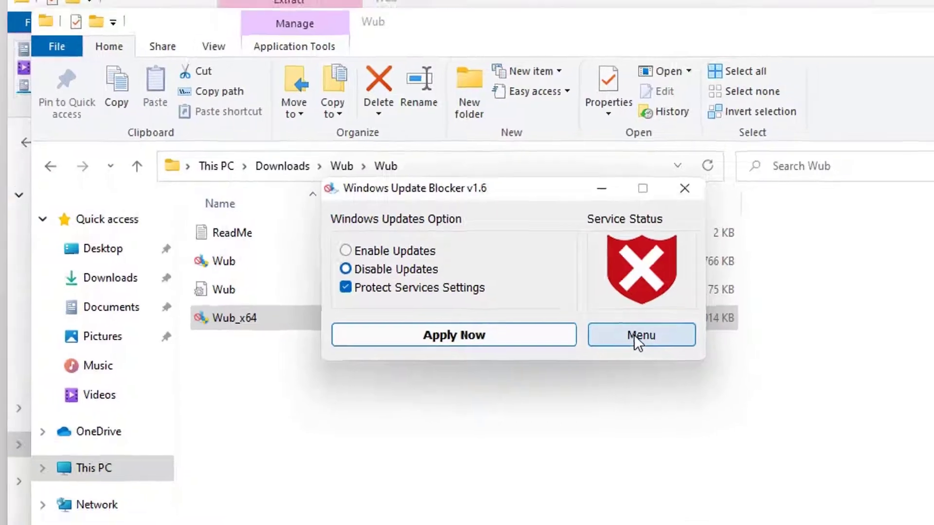
Step: Open the Windows Update settings page from the blocker's Menu, then minimize it
click(634, 335)
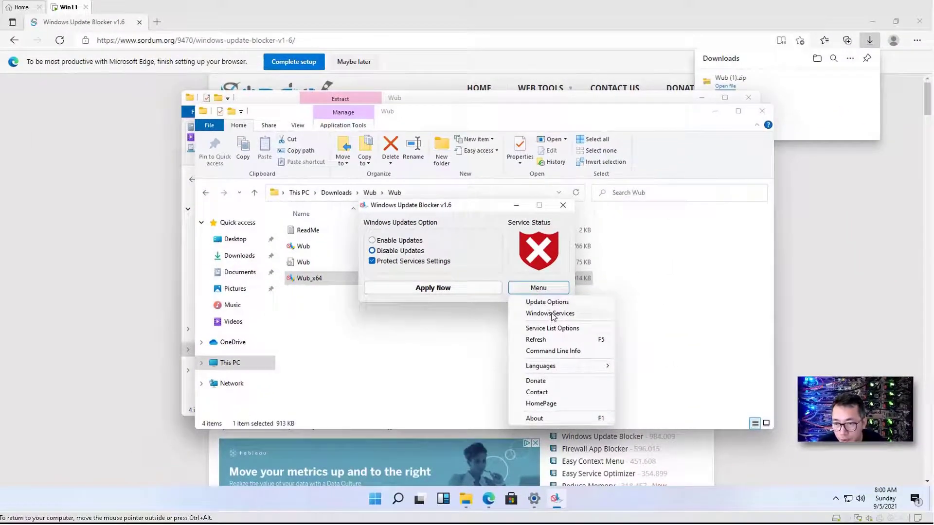
click(548, 302)
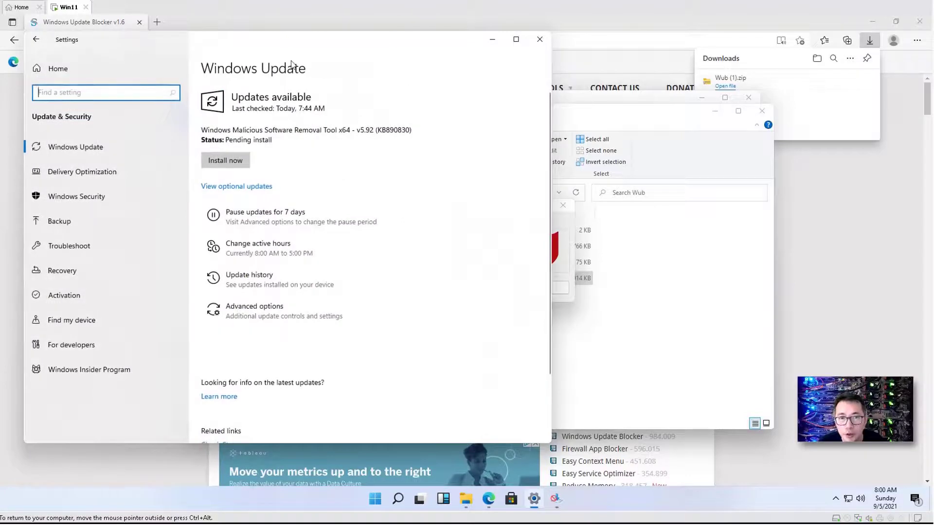
click(490, 40)
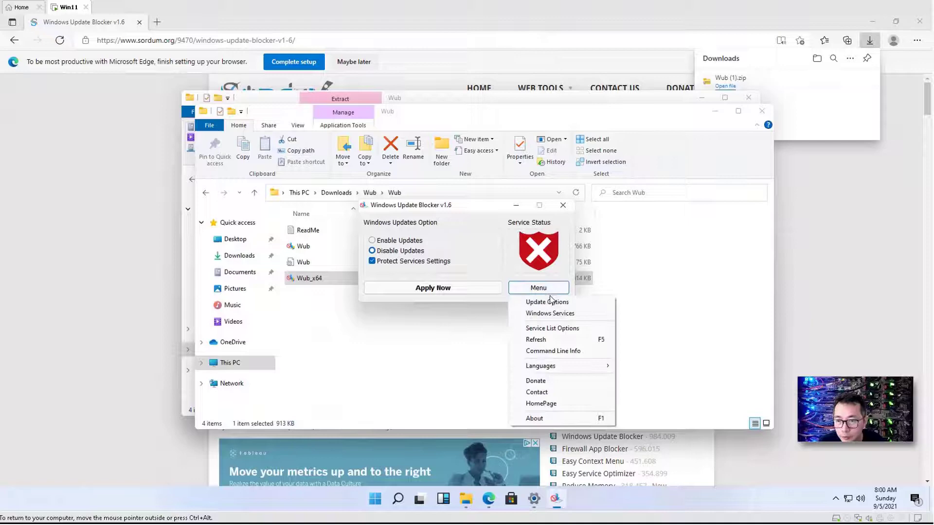
Step: Open the Windows Services console in Standard view, stretched to full height and widened
click(548, 314)
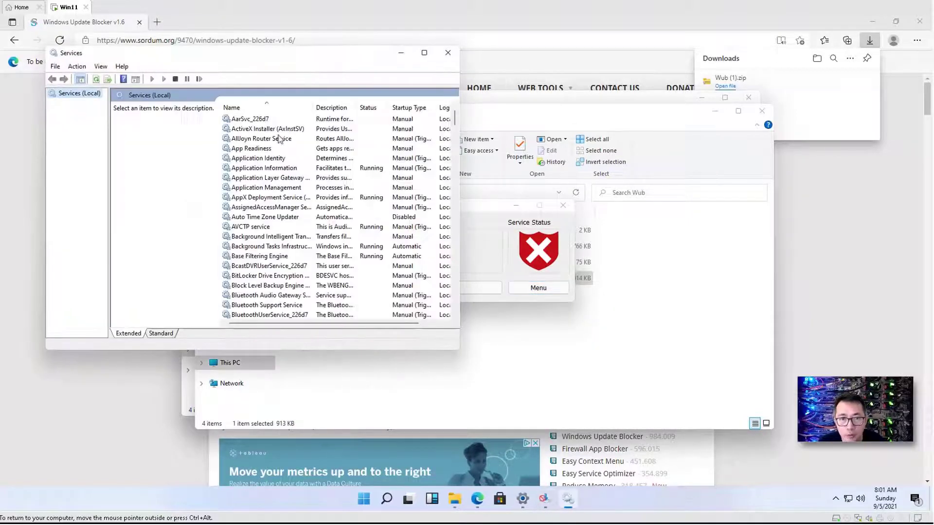
click(165, 333)
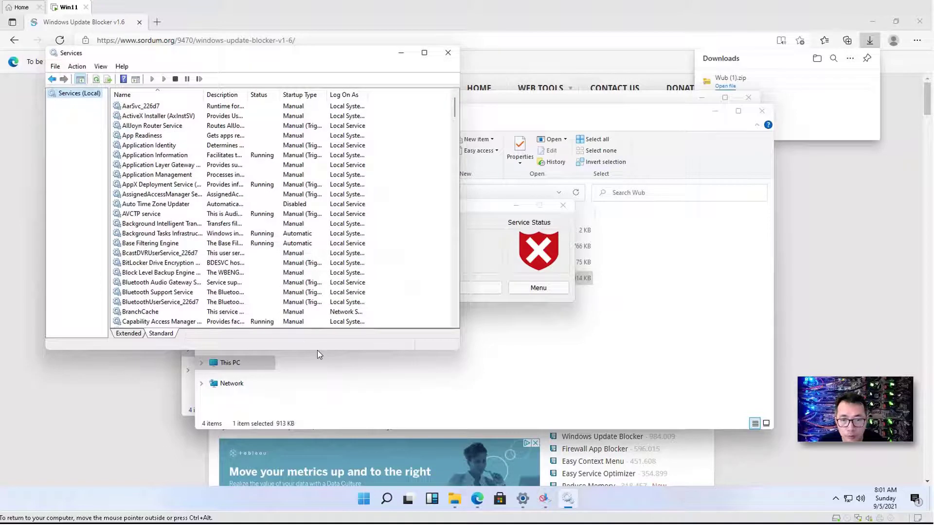
drag(317, 350, 331, 503)
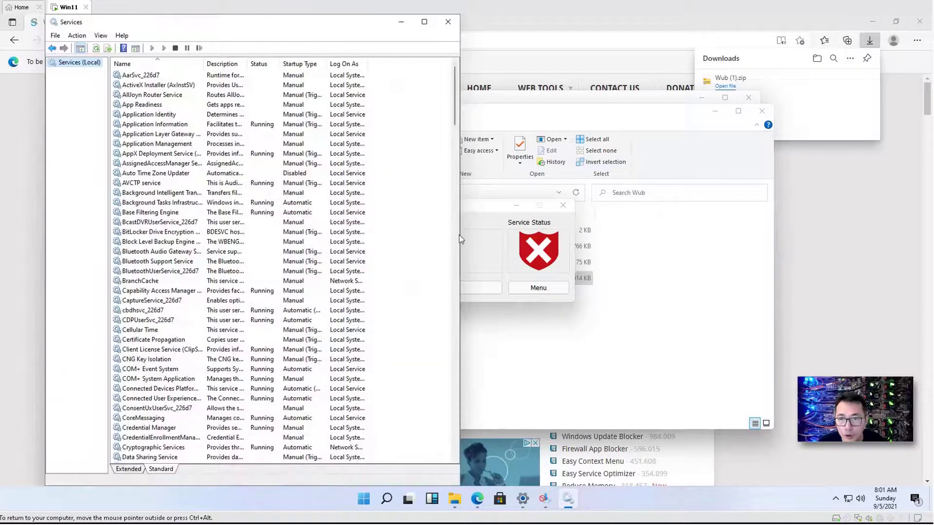
drag(459, 237, 492, 240)
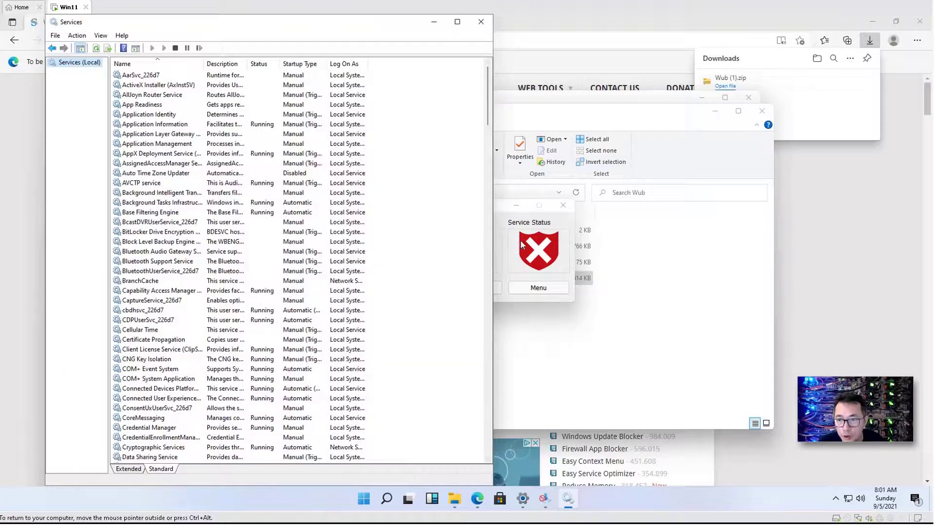
Step: Move the Windows Update Blocker window to the right of the Services list
click(512, 193)
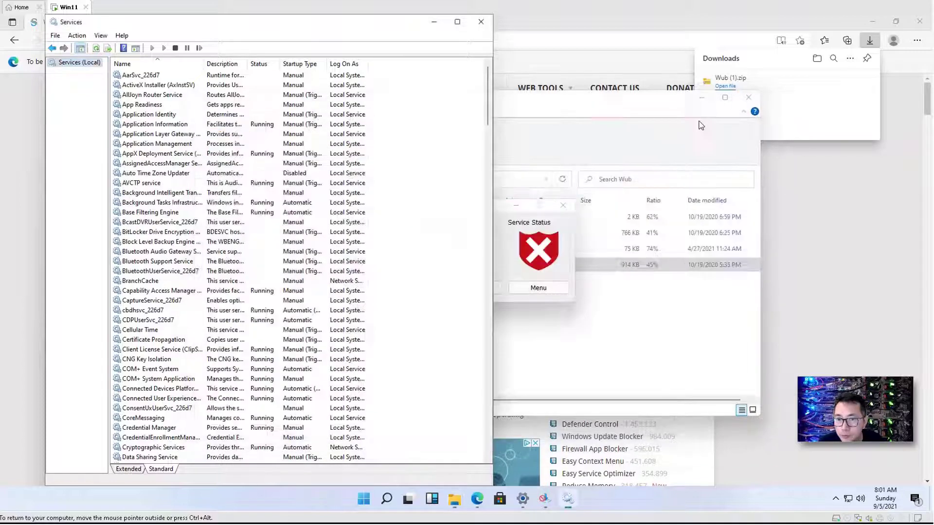
click(505, 205)
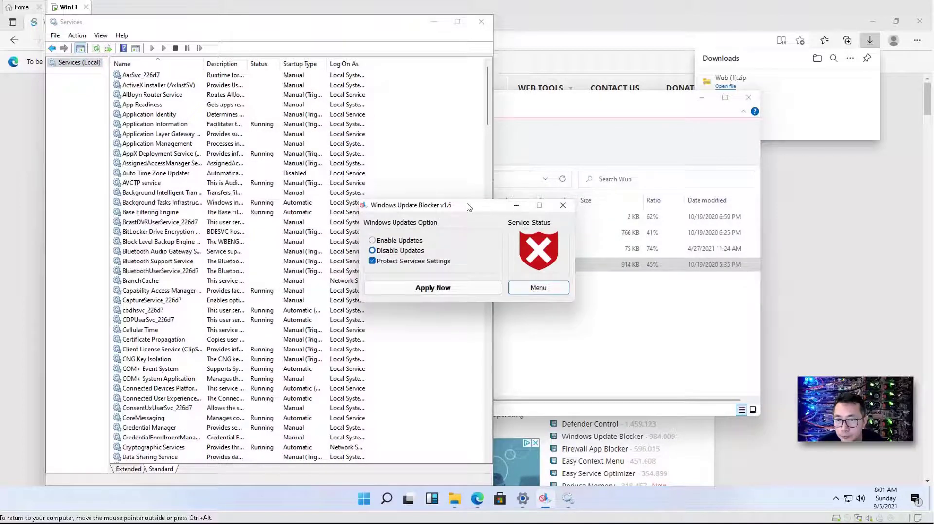
drag(468, 207, 682, 184)
click(749, 261)
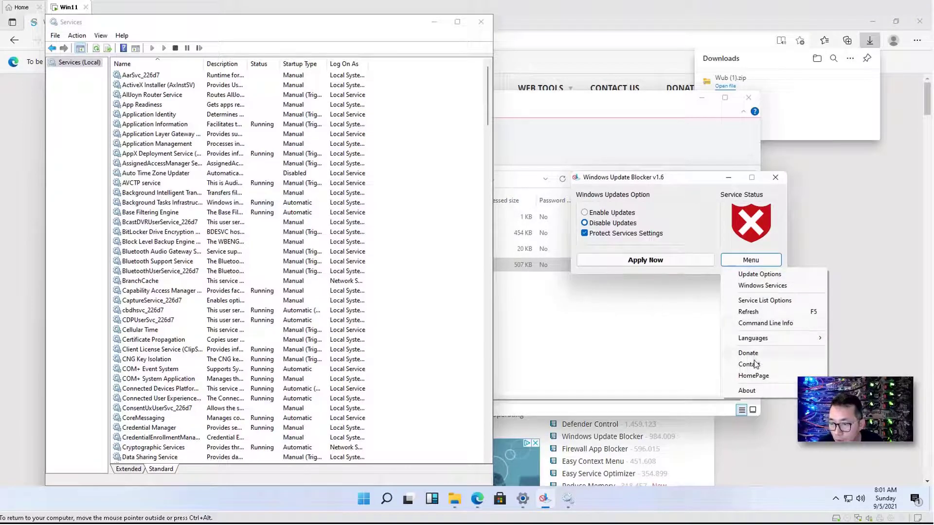
Step: Open Service List Options and review the dosvc, WaaSMedicSvc and BITS service entries
click(763, 301)
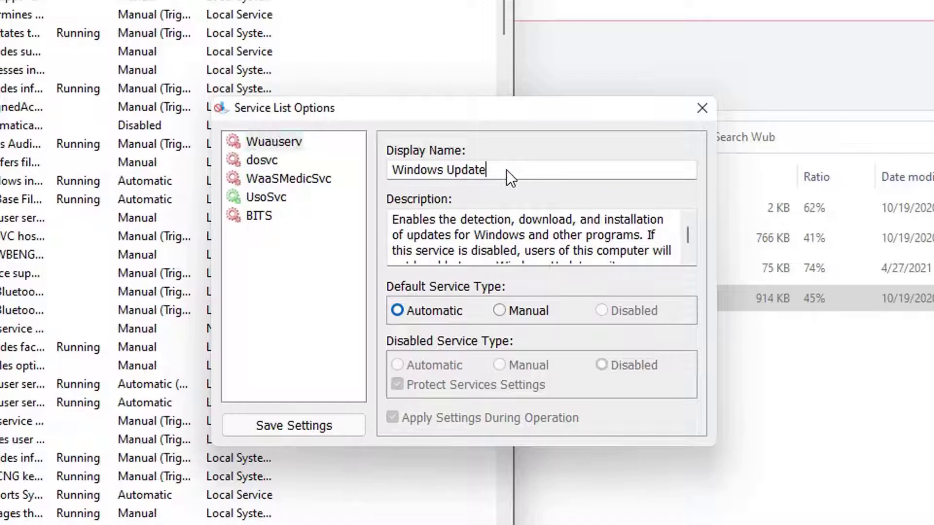
click(275, 162)
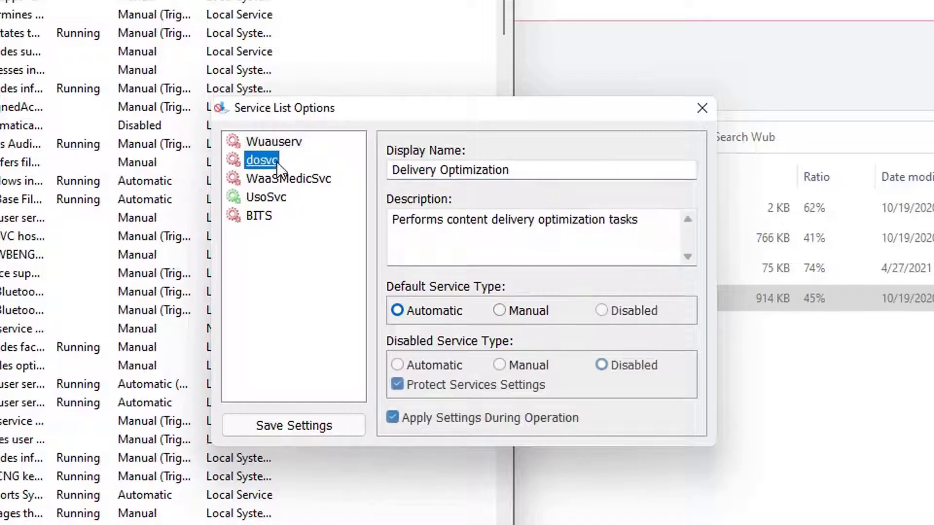
click(535, 172)
click(311, 178)
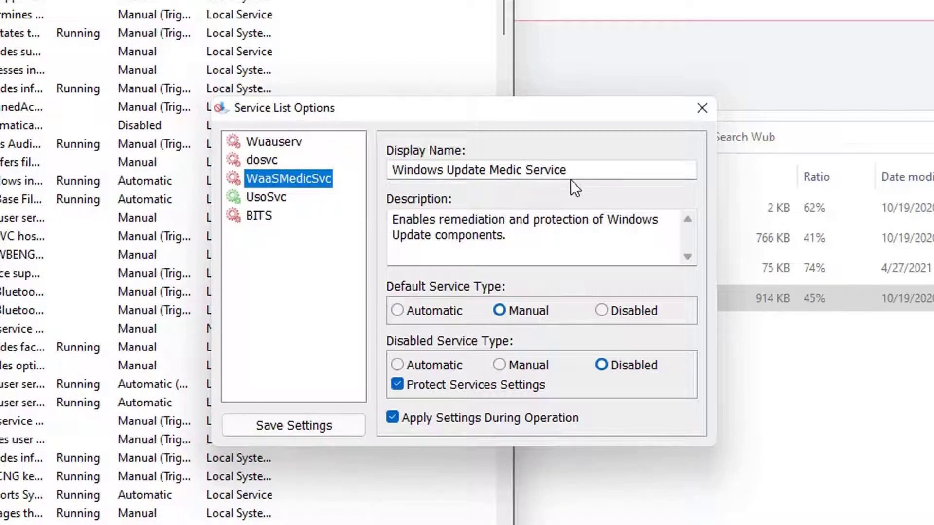
click(263, 217)
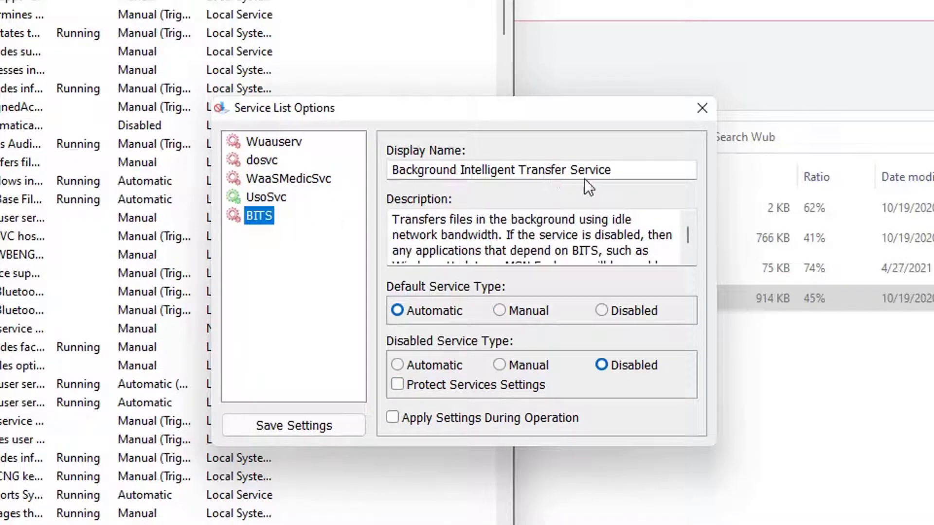
Step: Set UsoSvc's default and disabled service types to Disabled and save the list
click(288, 201)
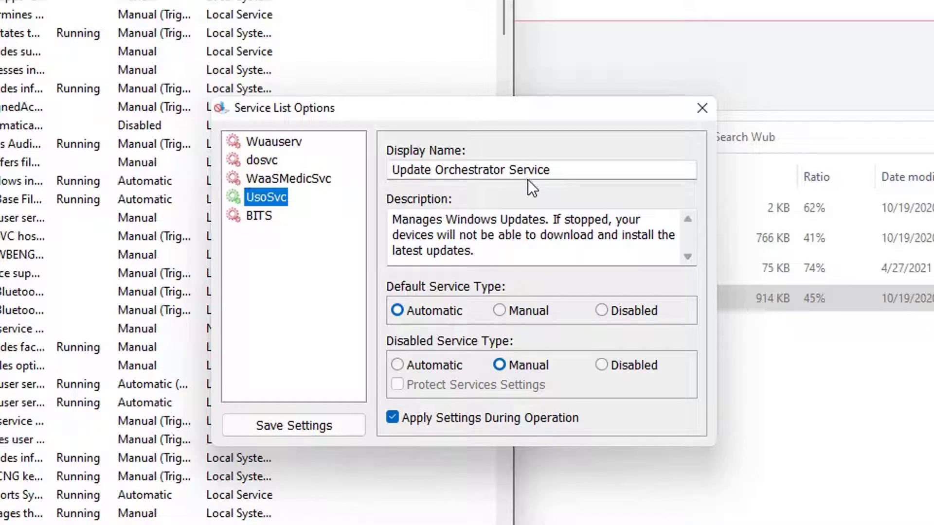
click(602, 310)
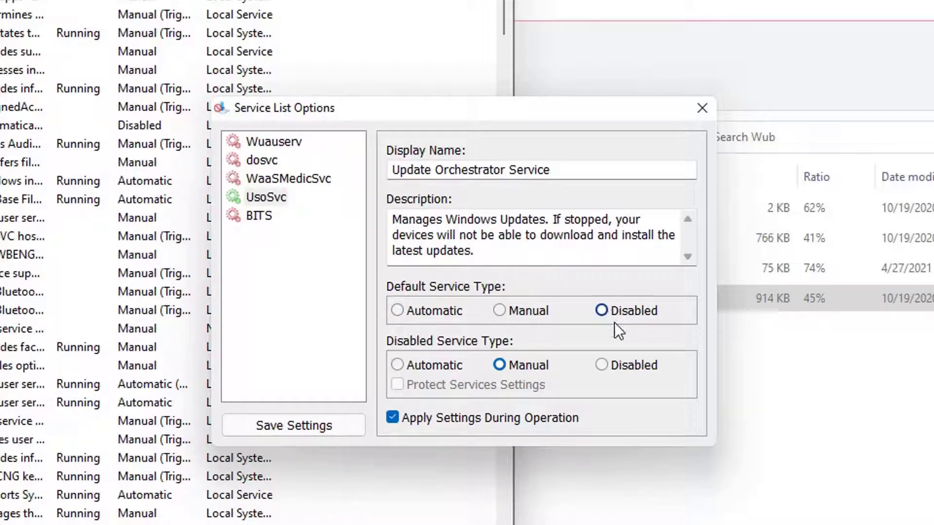
click(614, 364)
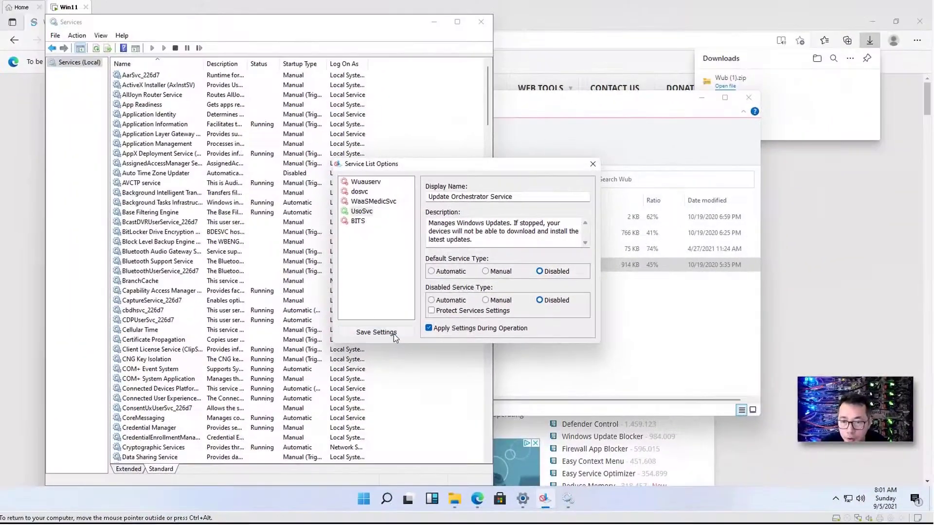
click(389, 336)
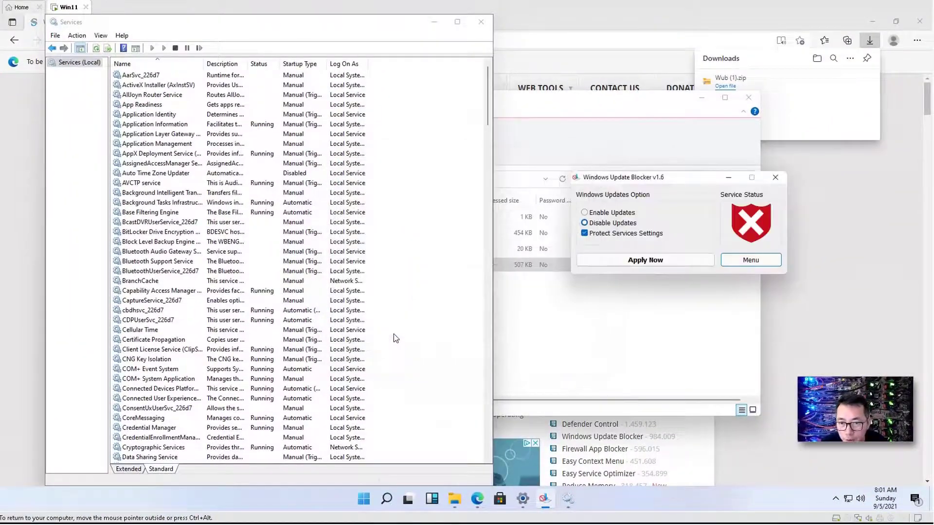
Step: Switch Windows Update Blocker to Enable Updates and apply it
click(618, 219)
click(618, 214)
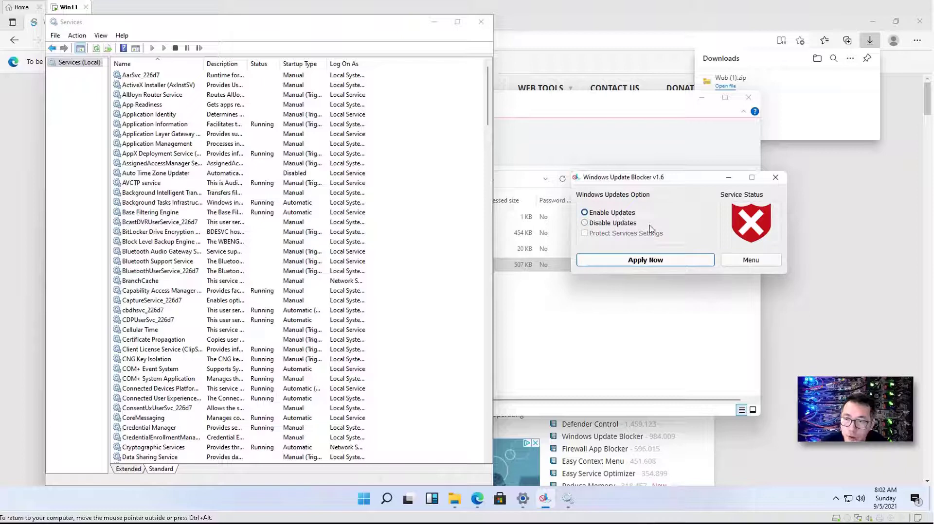
click(658, 262)
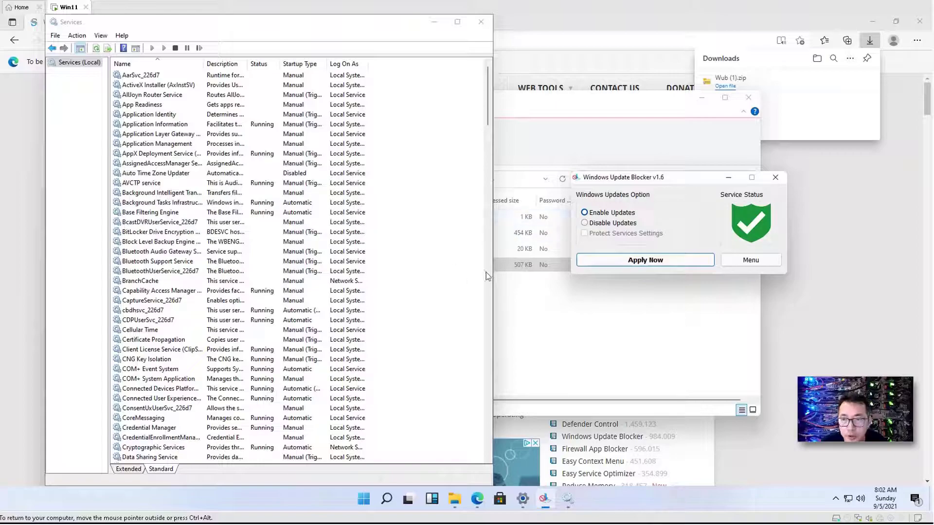
Step: Scroll the Services list down to the Windows Update service and select it
drag(487, 271, 485, 375)
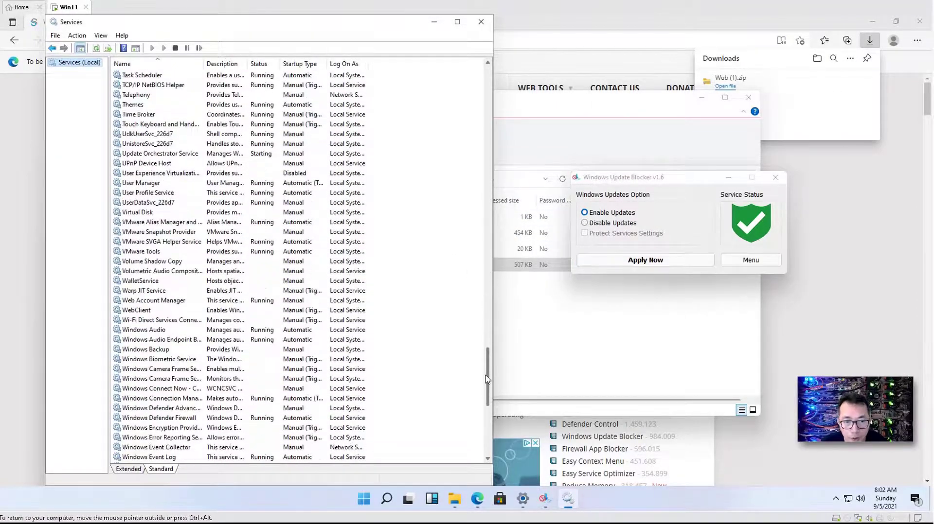
scroll(219, 321, down, 6)
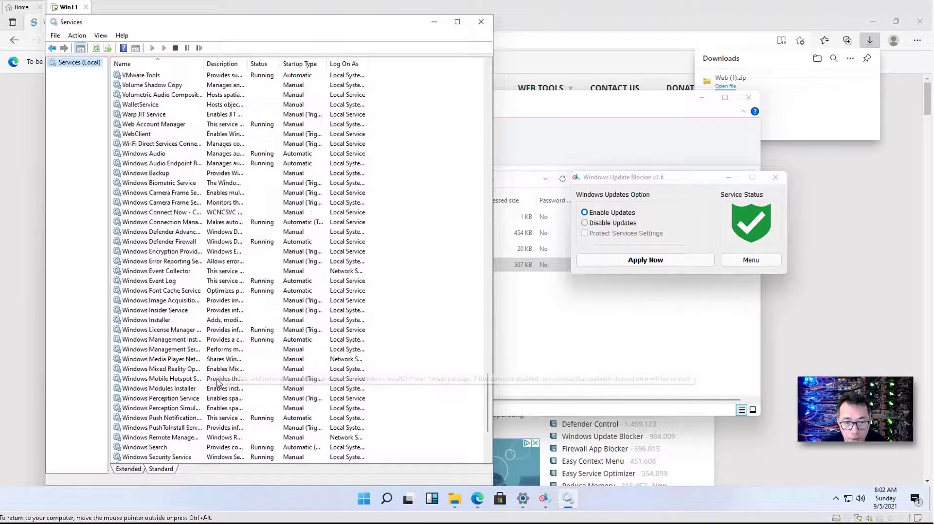
scroll(218, 383, down, 2)
click(169, 419)
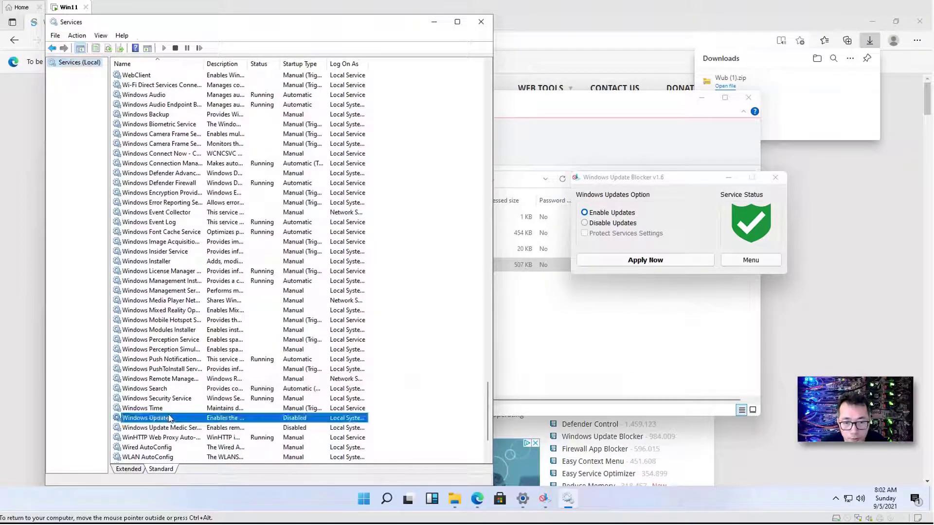
click(693, 262)
Step: Refresh the Services list and check the Windows Update and Windows Update Medic Service rows
right_click(400, 413)
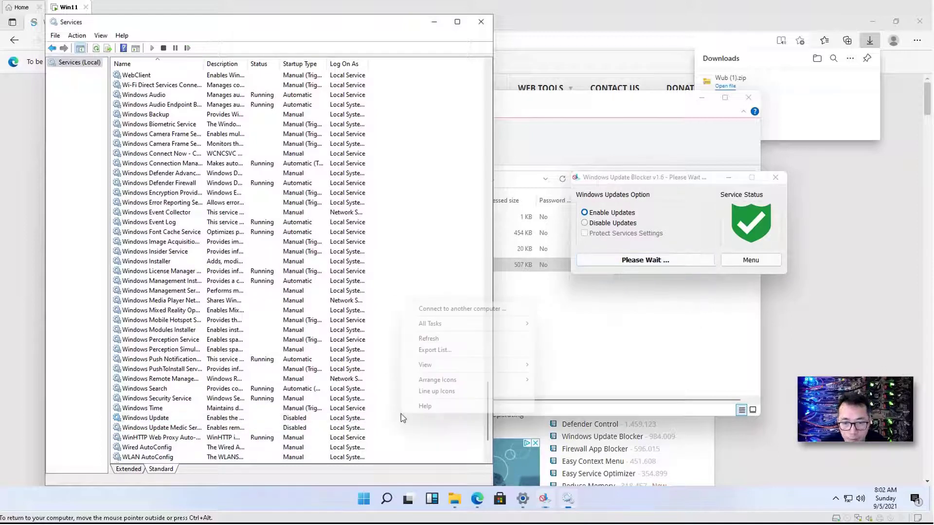
click(313, 422)
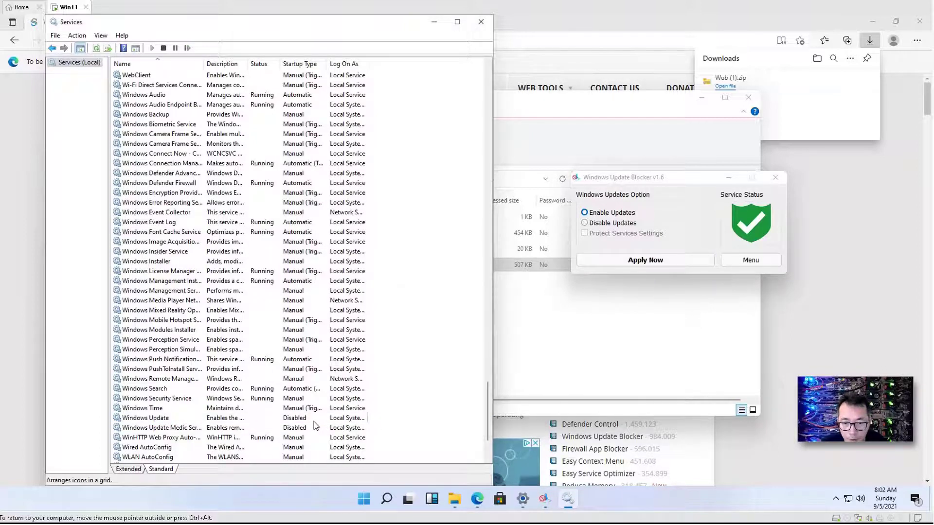
click(314, 422)
click(297, 429)
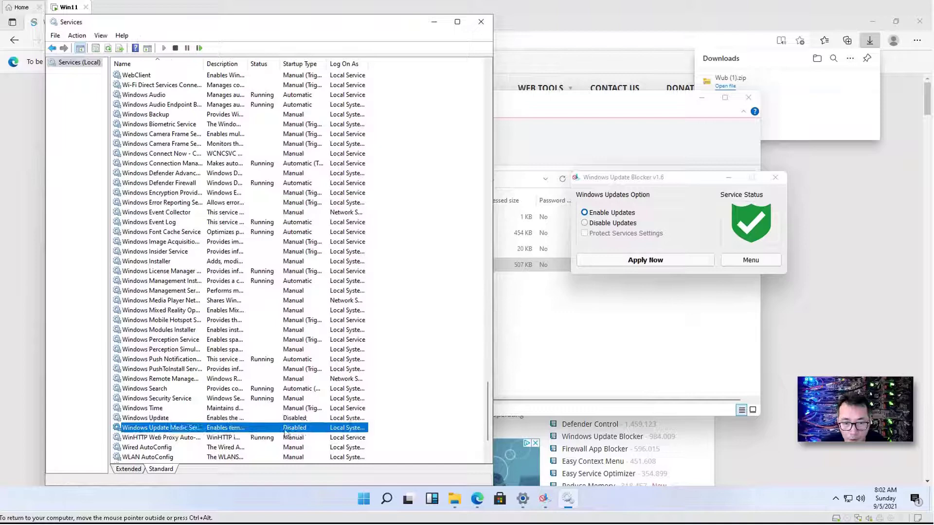
right_click(444, 382)
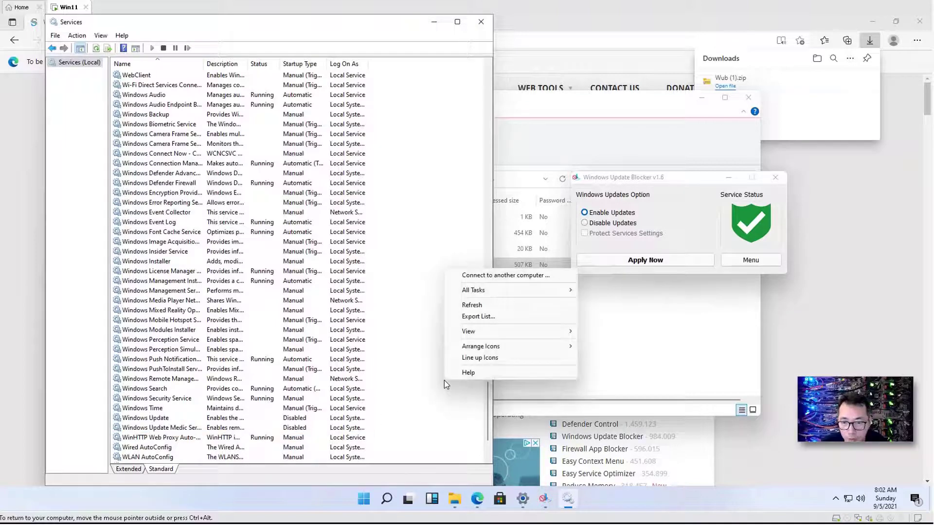
click(479, 305)
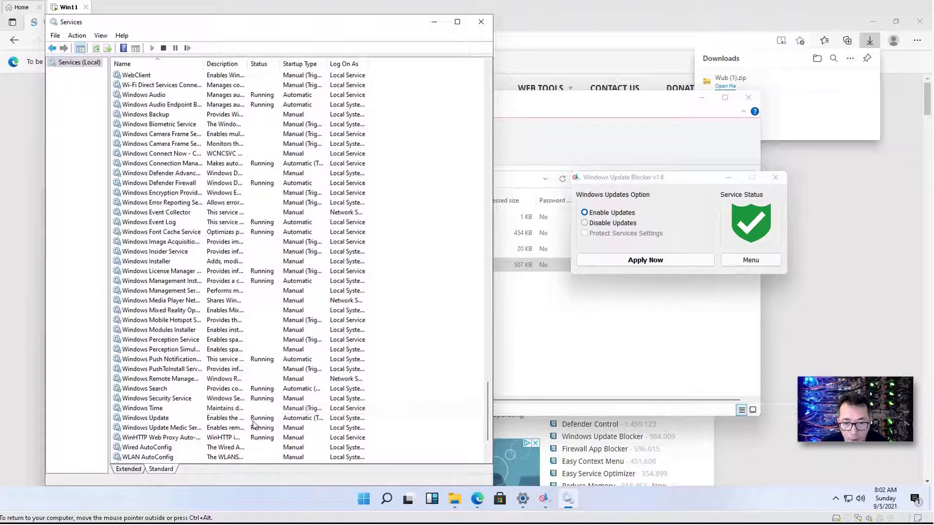
click(276, 419)
click(308, 431)
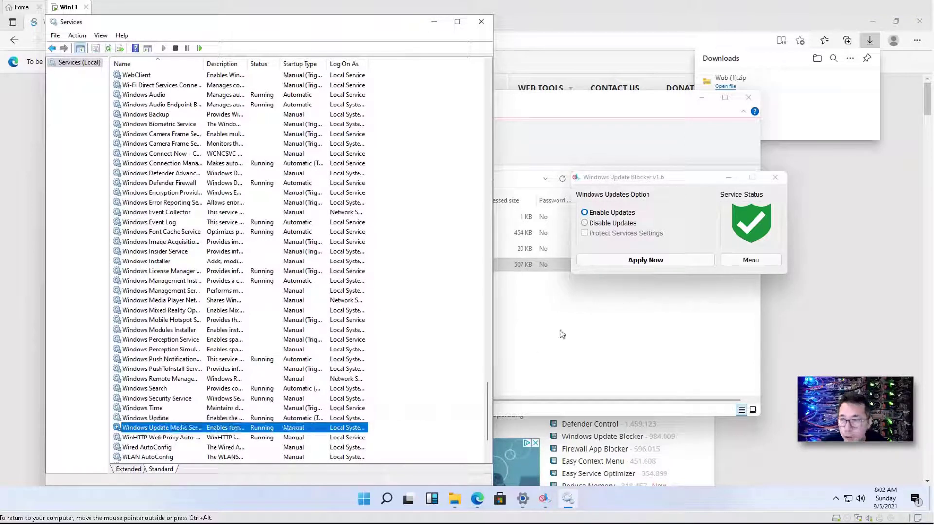
Step: Choose Disable Updates in the blocker, save the service list options, and apply
click(685, 248)
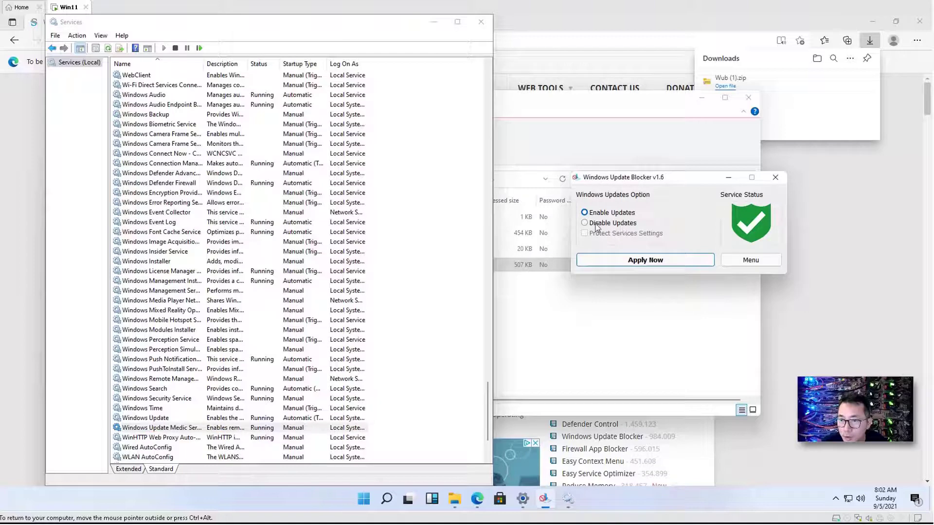
click(597, 225)
click(742, 262)
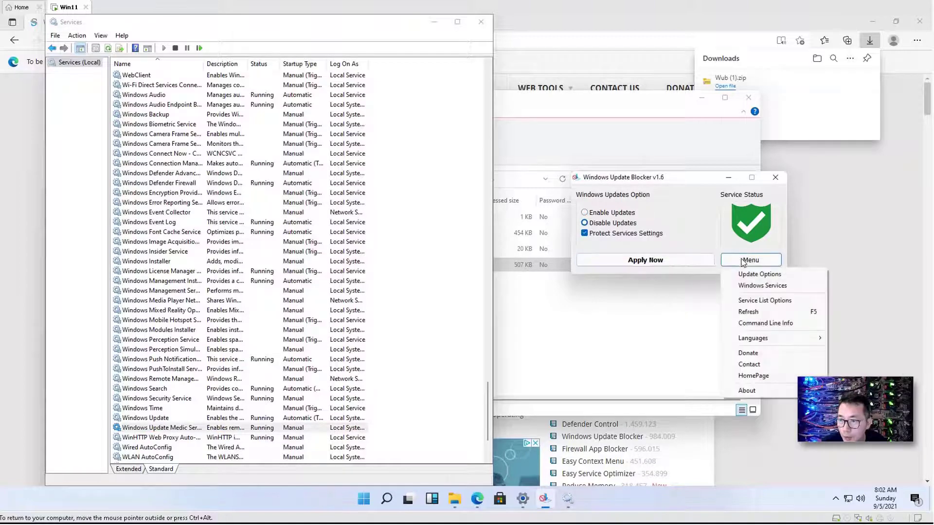
click(768, 300)
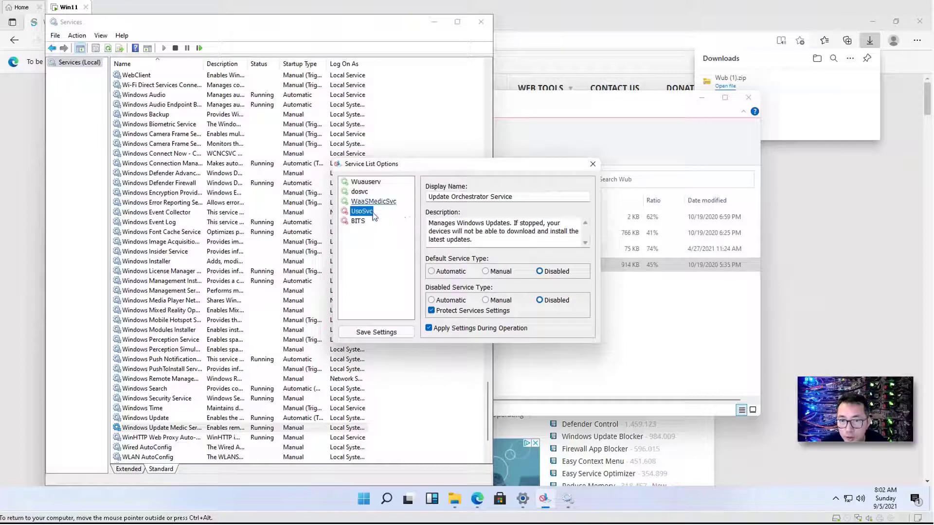
click(402, 336)
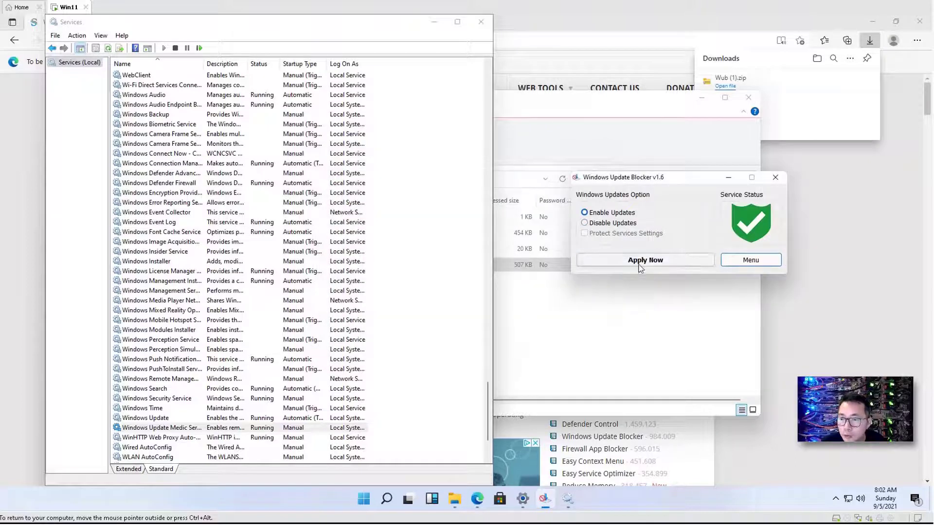
click(624, 225)
click(635, 260)
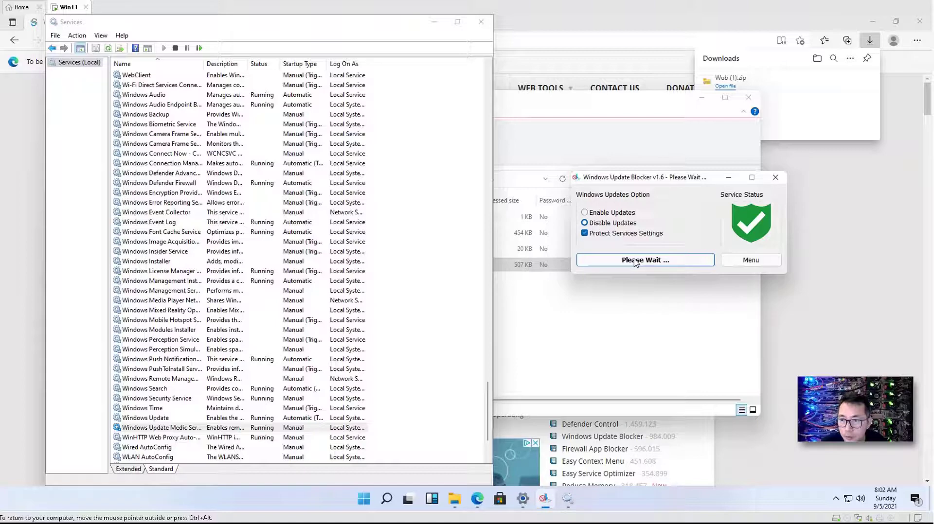
Step: Refresh Services and select Windows Update Medic Service to confirm it shows Disabled
right_click(428, 354)
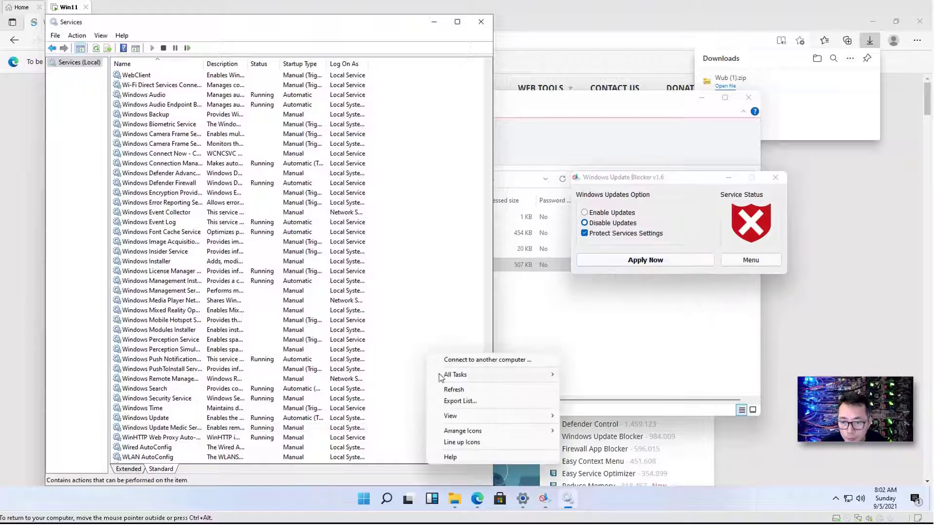
click(450, 390)
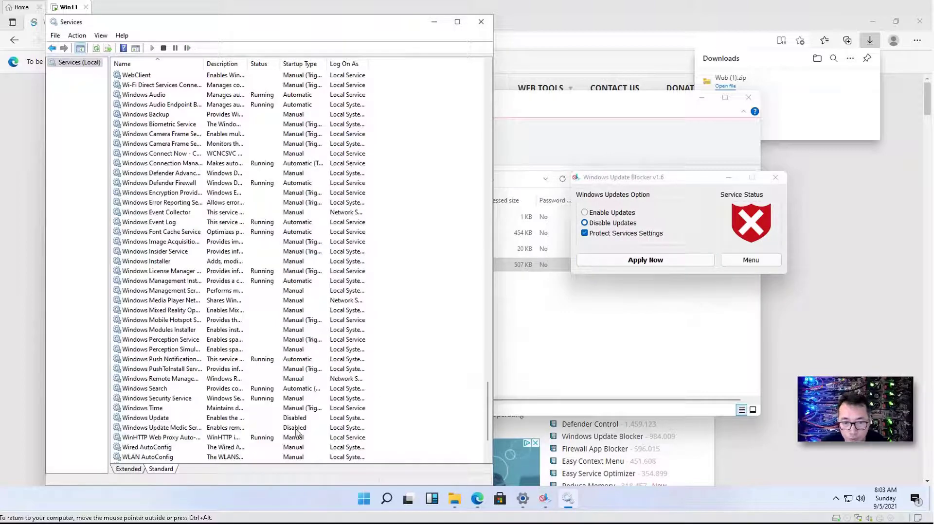
click(173, 428)
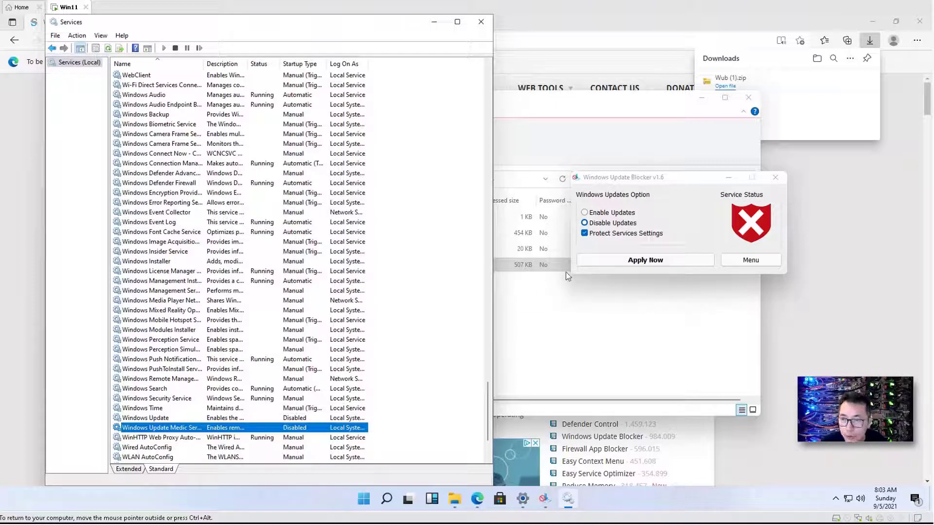
Step: Bring Edge's Sordum.org Windows Update Blocker v1.6 page in front of the Services console
click(564, 65)
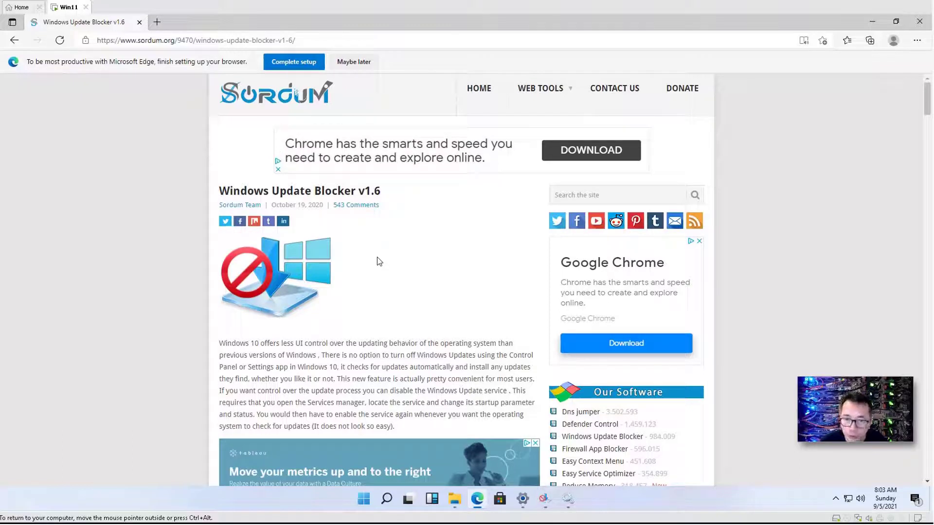
Step: Scroll the Sordum page down to the Wub MD5/SHA1 hashes and Virustotal links
scroll(378, 280, down, 6)
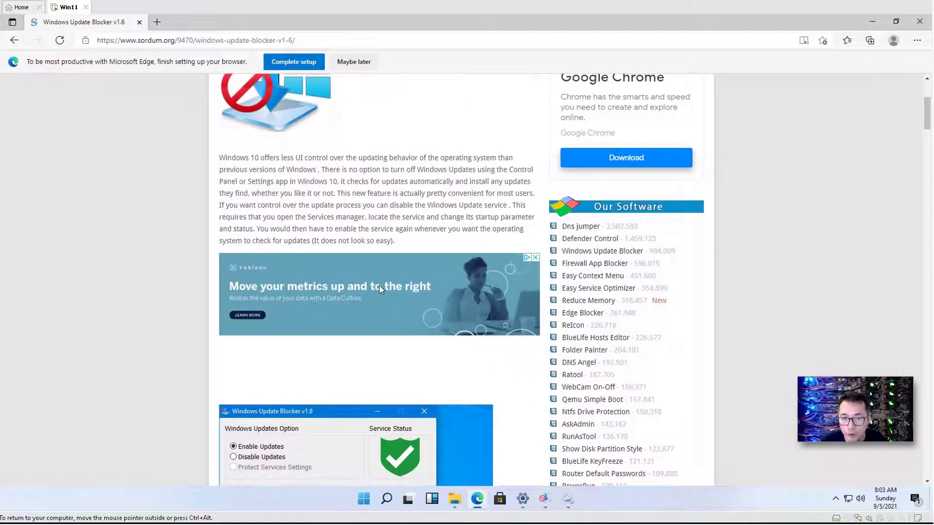
scroll(380, 289, down, 10)
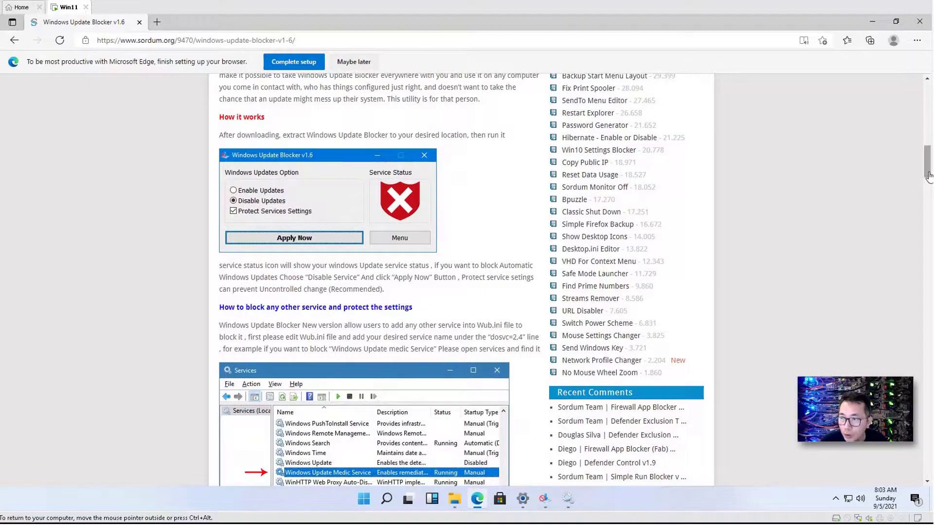
drag(927, 163, 928, 301)
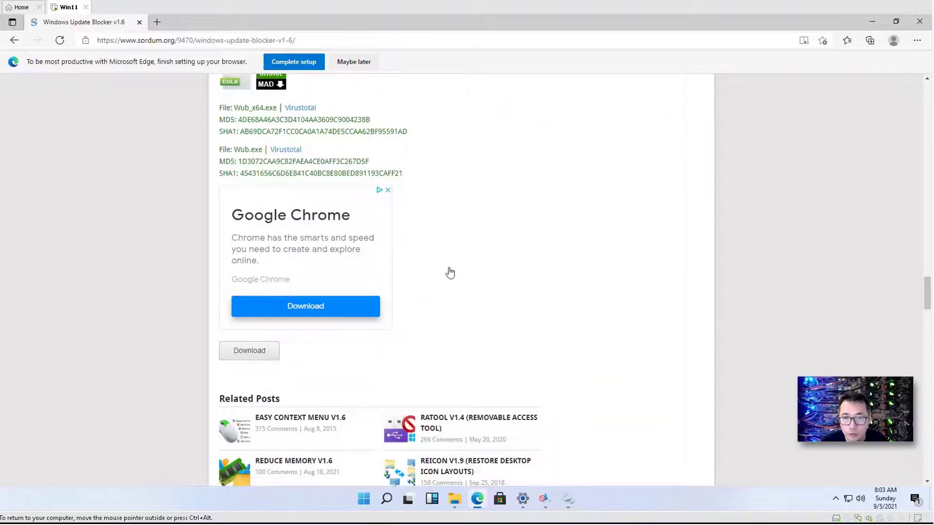
scroll(413, 258, up, 2)
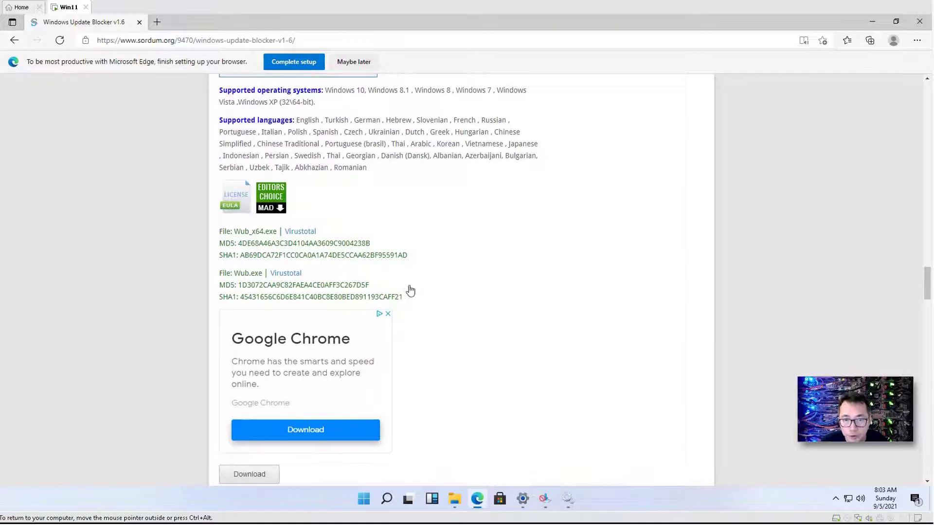
Step: Open the Virustotal link for Wub_x64.exe and review its 0/66 detection list
click(311, 235)
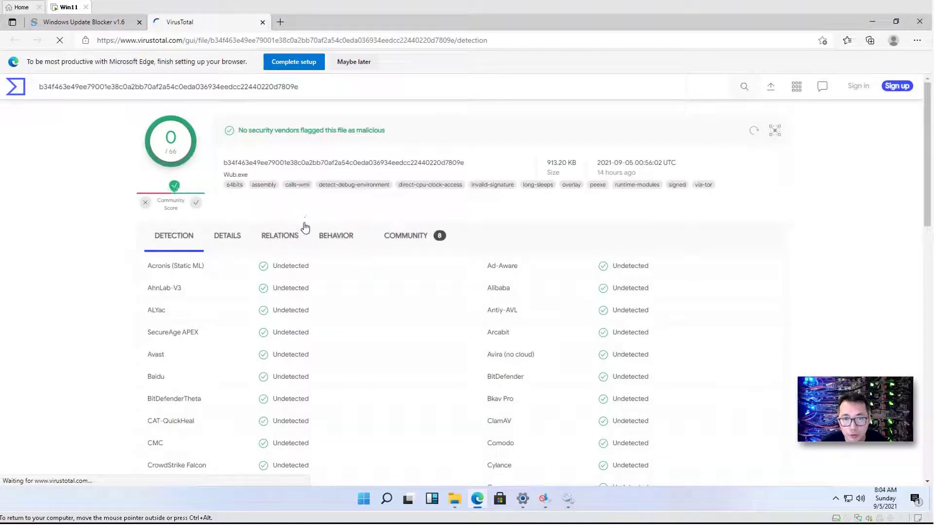
scroll(336, 296, down, 9)
scroll(336, 295, down, 3)
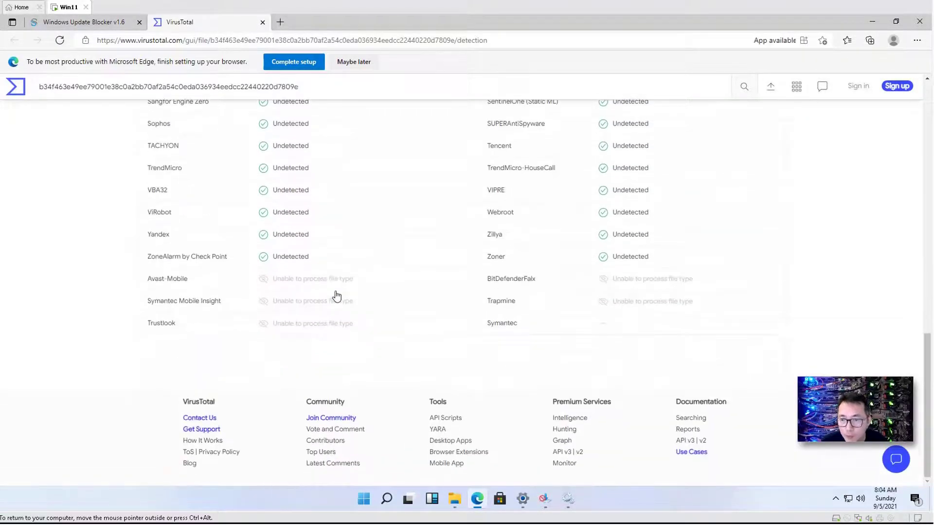
scroll(337, 295, up, 6)
scroll(337, 295, up, 9)
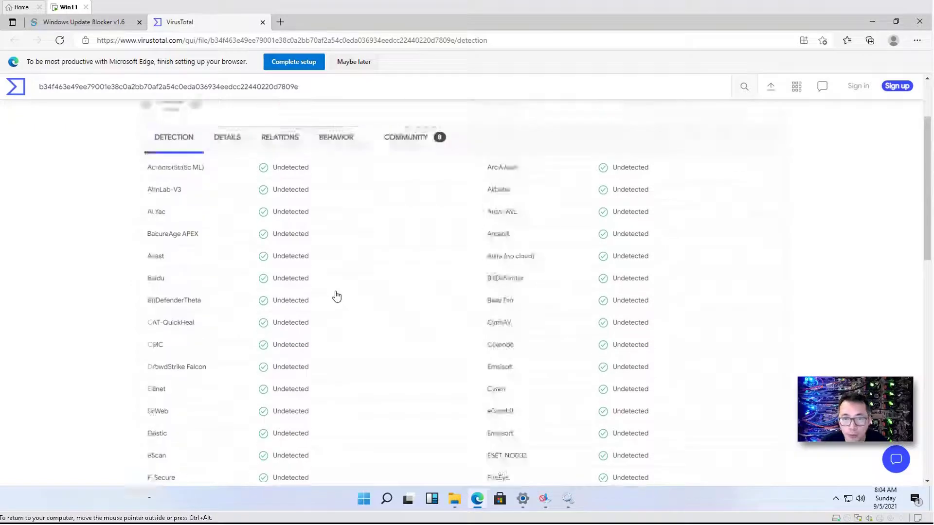
click(110, 25)
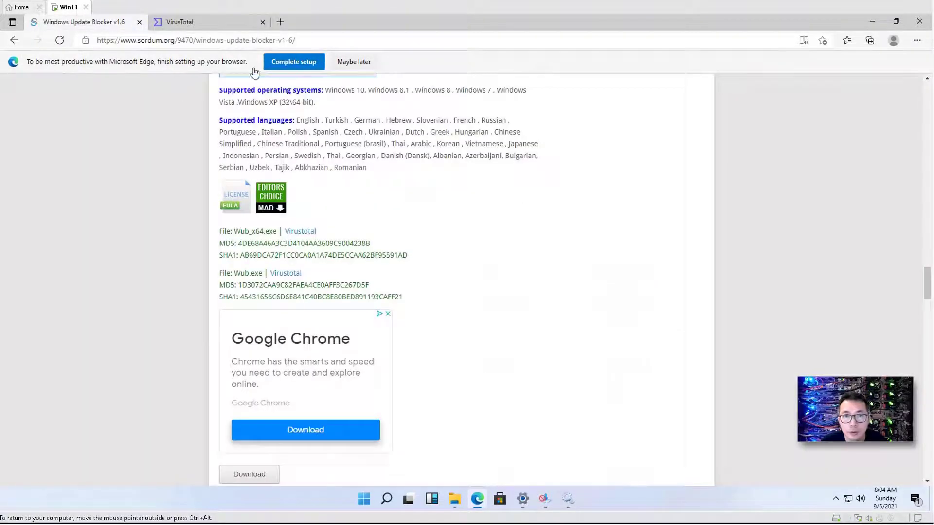
click(193, 22)
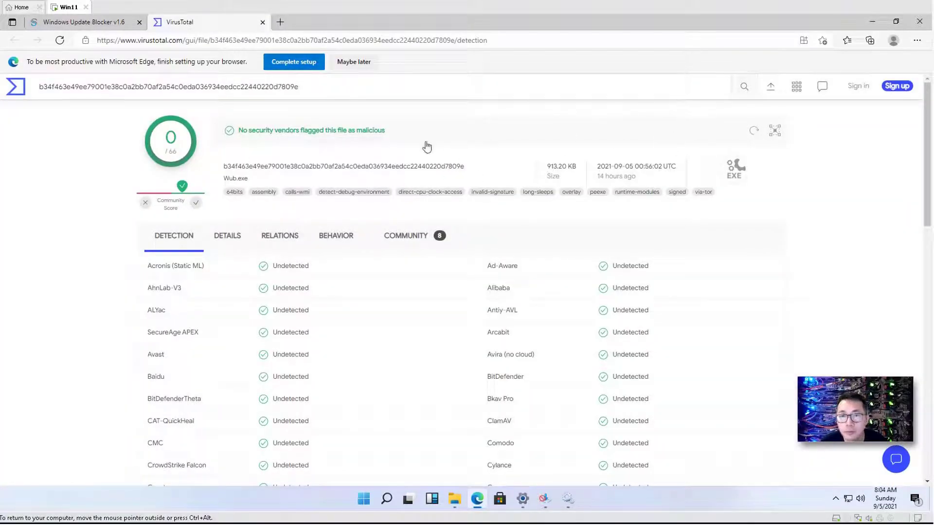
Step: Upload Wub_x64 from Downloads\Wub\Wub to VirusTotal for scanning
click(770, 86)
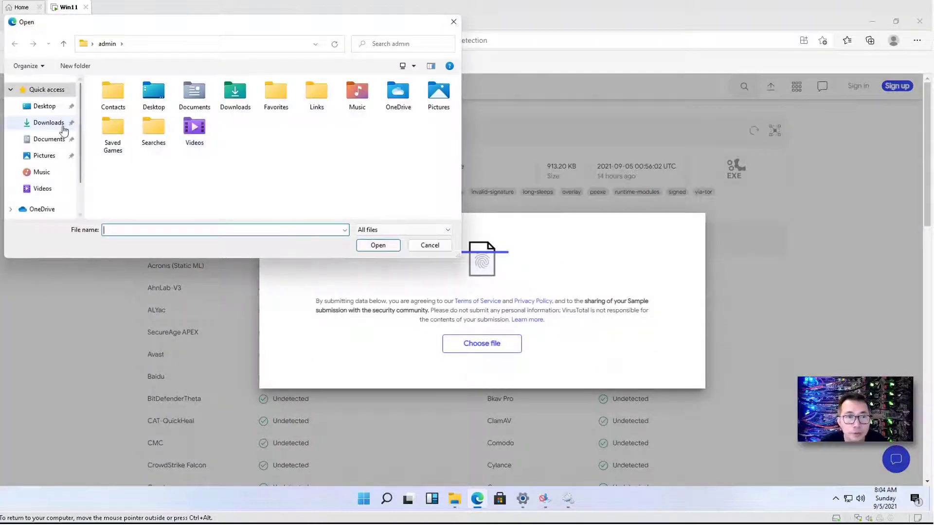
click(62, 126)
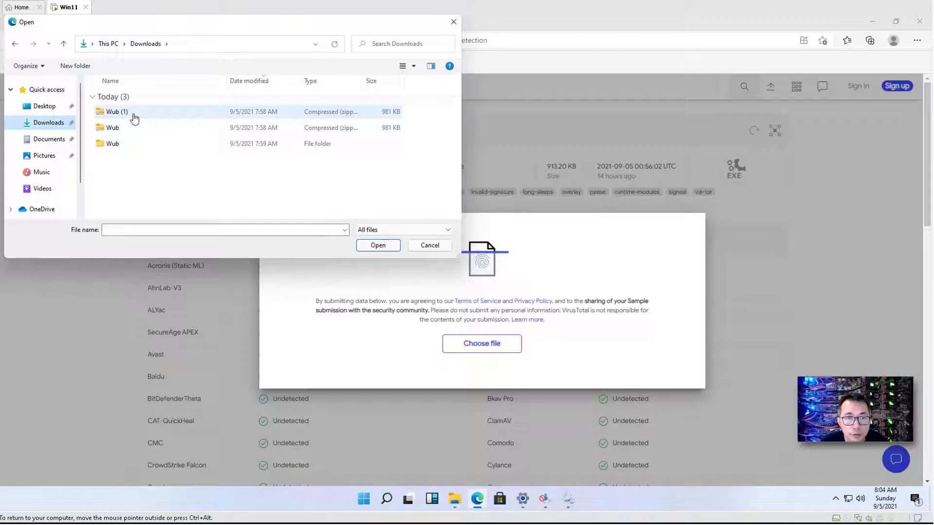
double_click(127, 145)
click(129, 104)
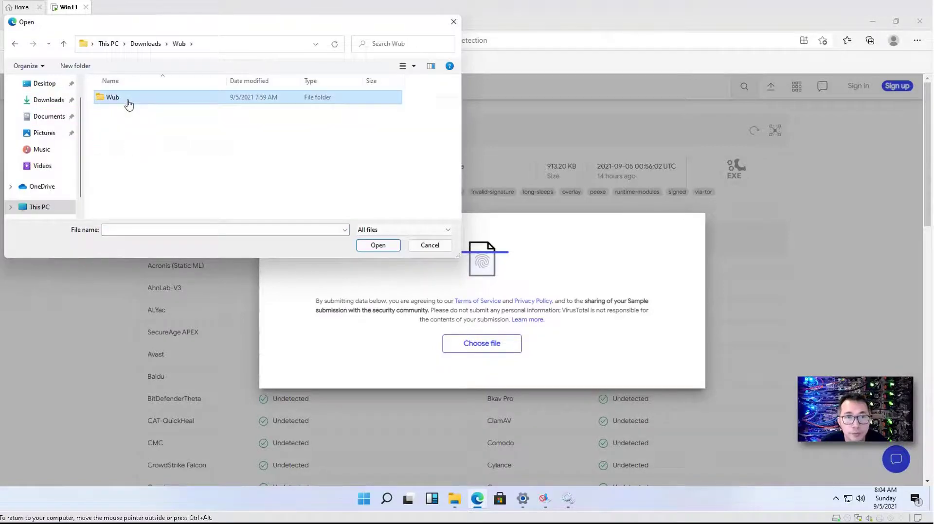
double_click(128, 105)
double_click(148, 146)
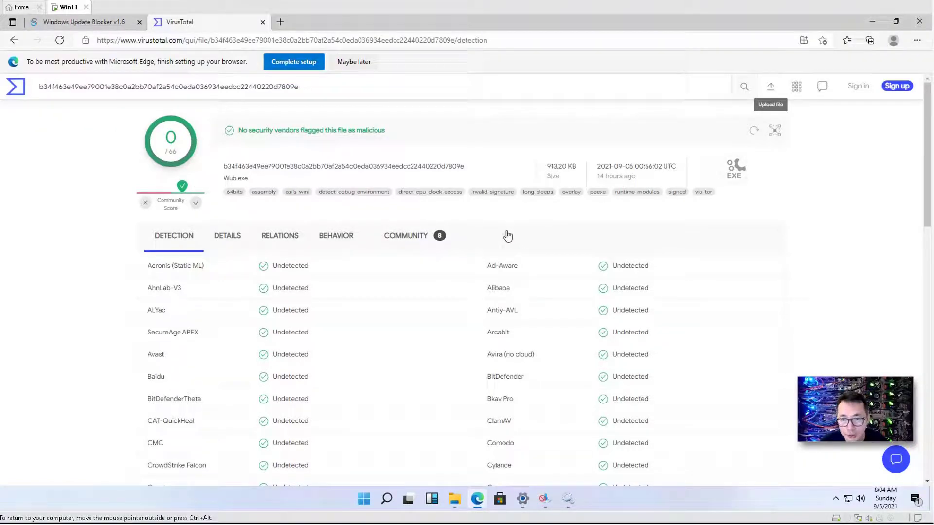
Step: Switch to Chrome's 'Video details - YouTube Studio' window and scroll to the page top
mouse_move(4, 22)
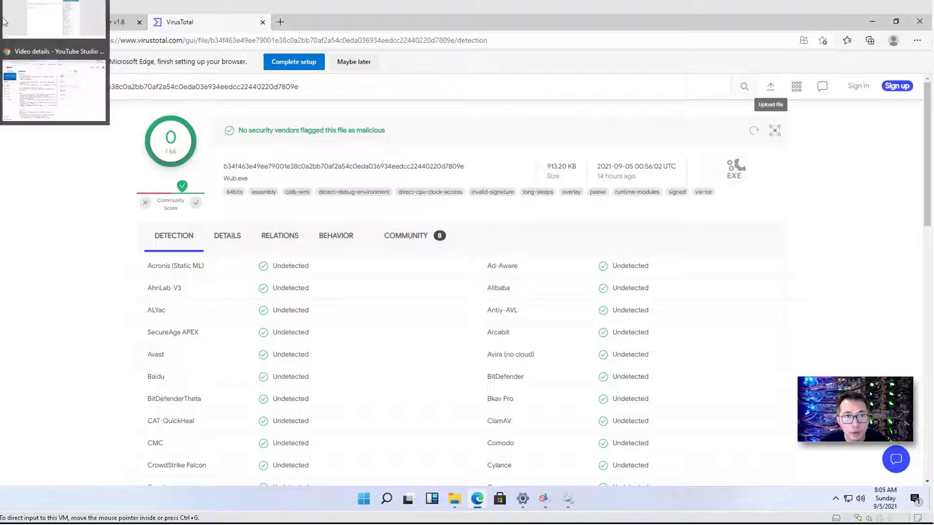
click(77, 77)
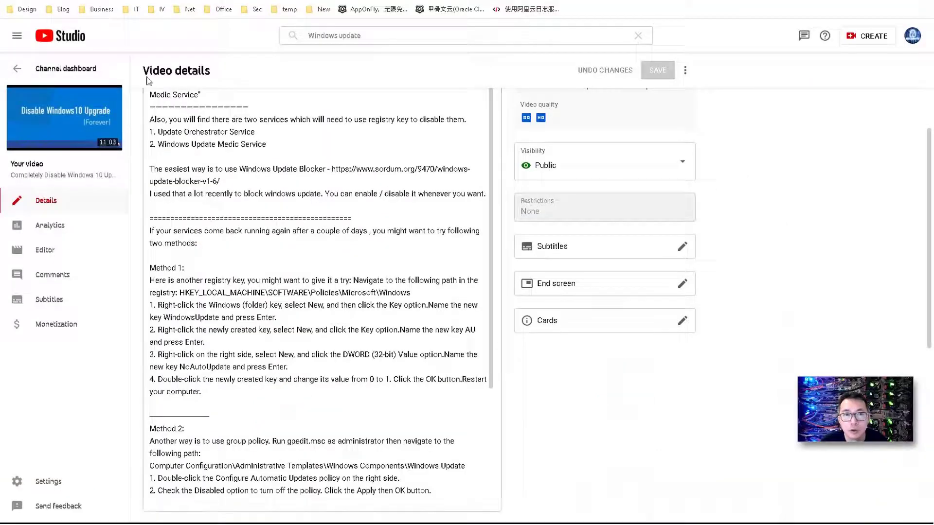
scroll(201, 134, up, 4)
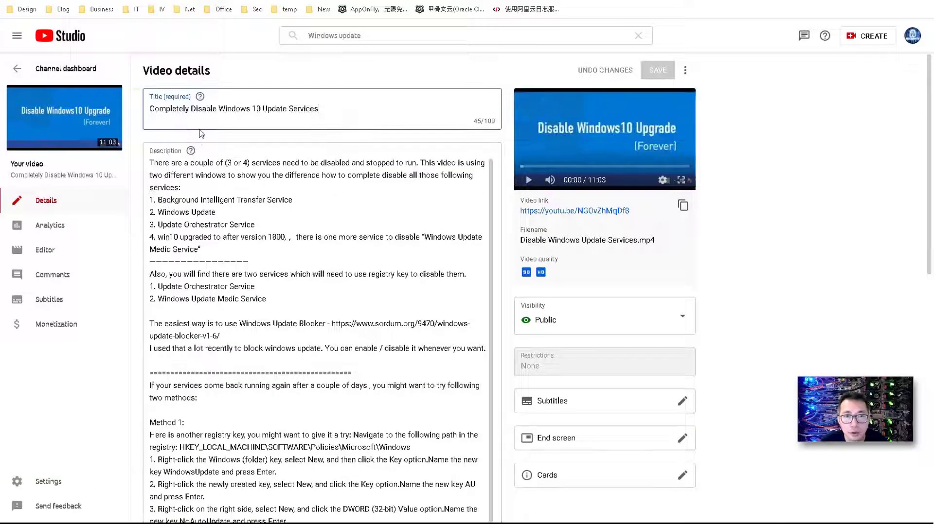